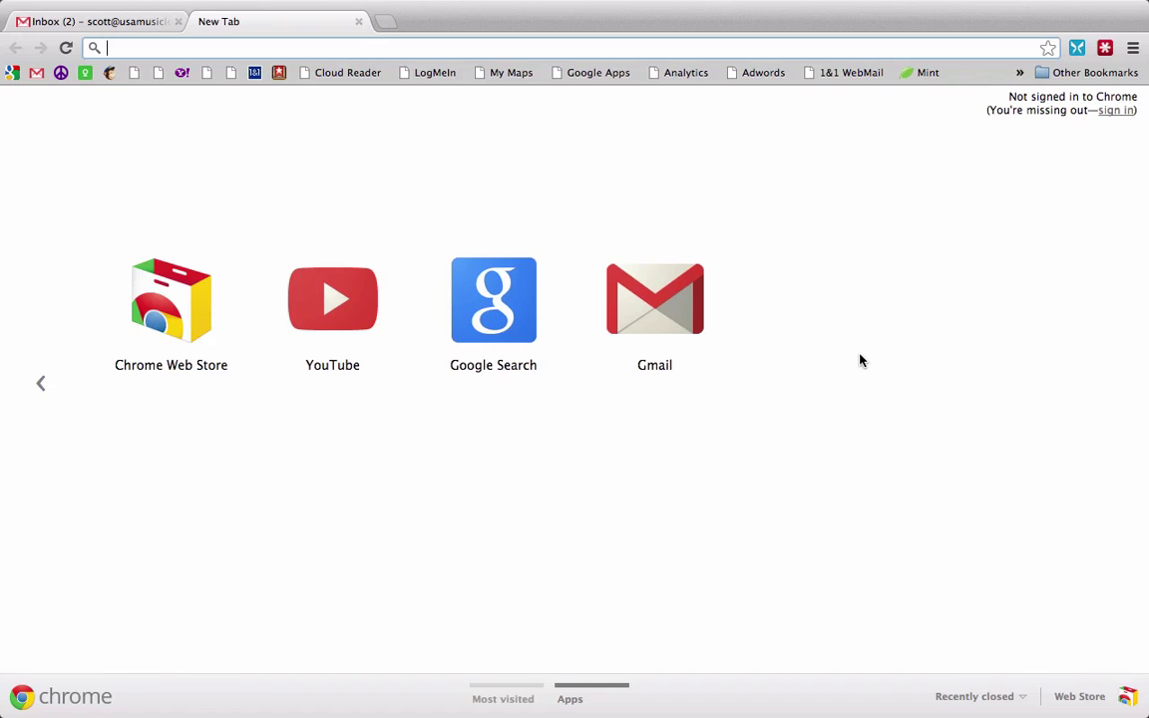
text(www.)
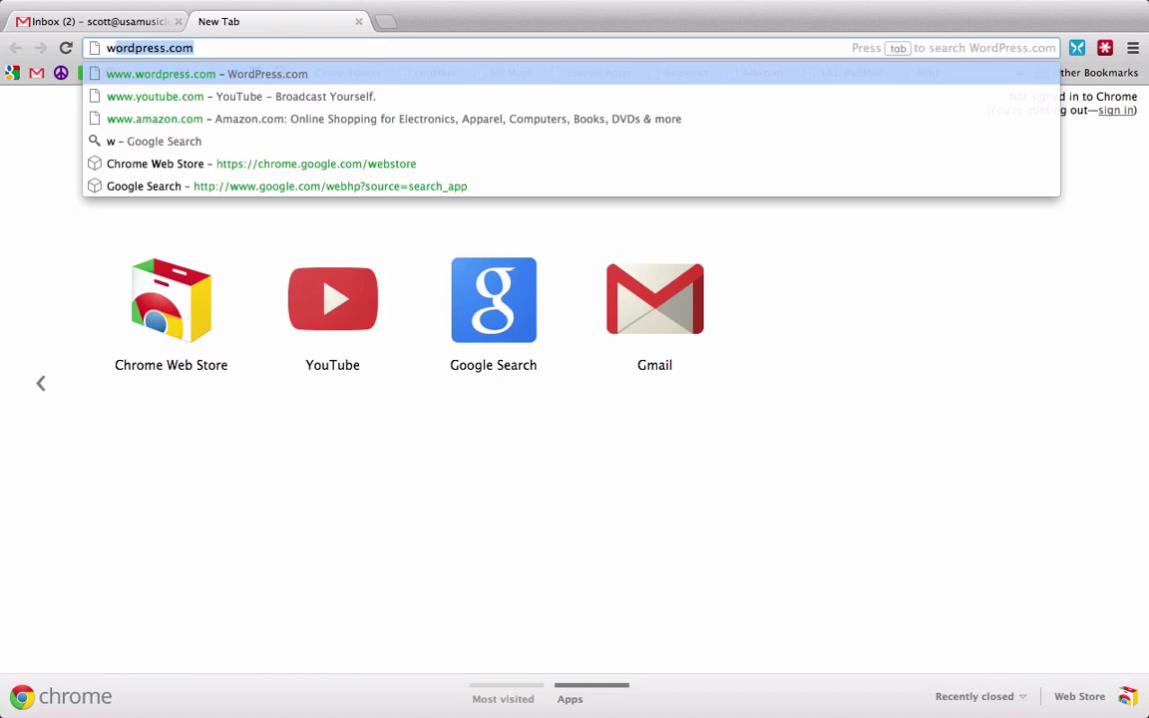
text(w)
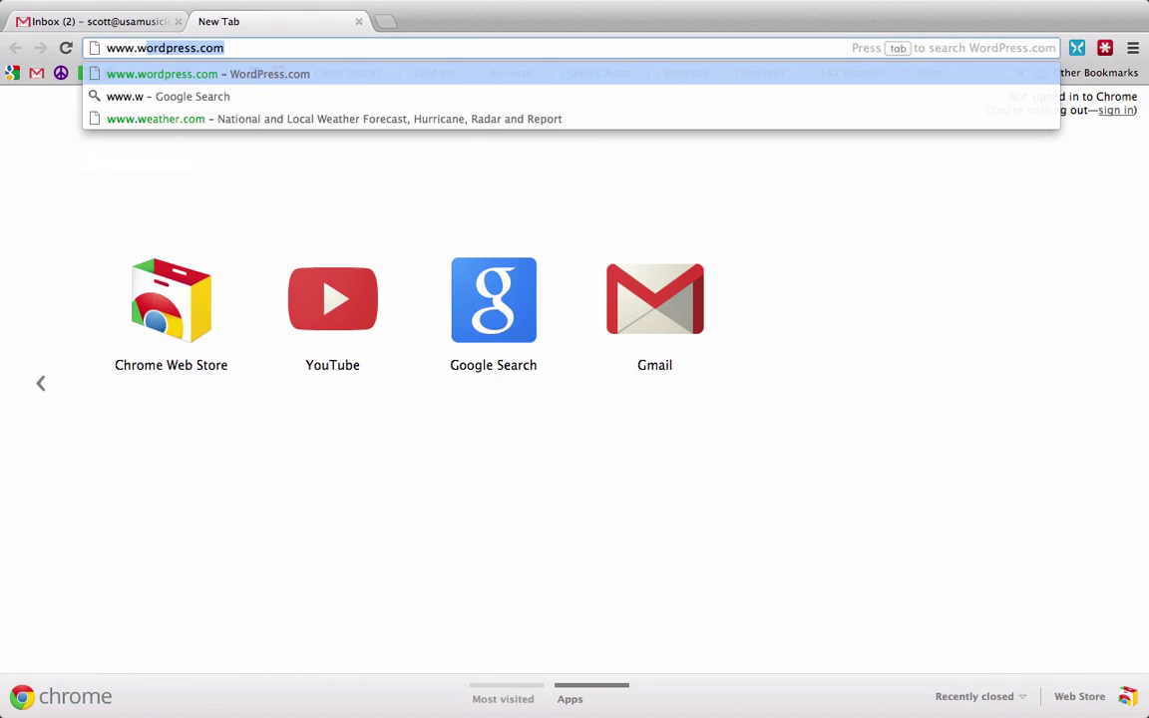
key(Return)
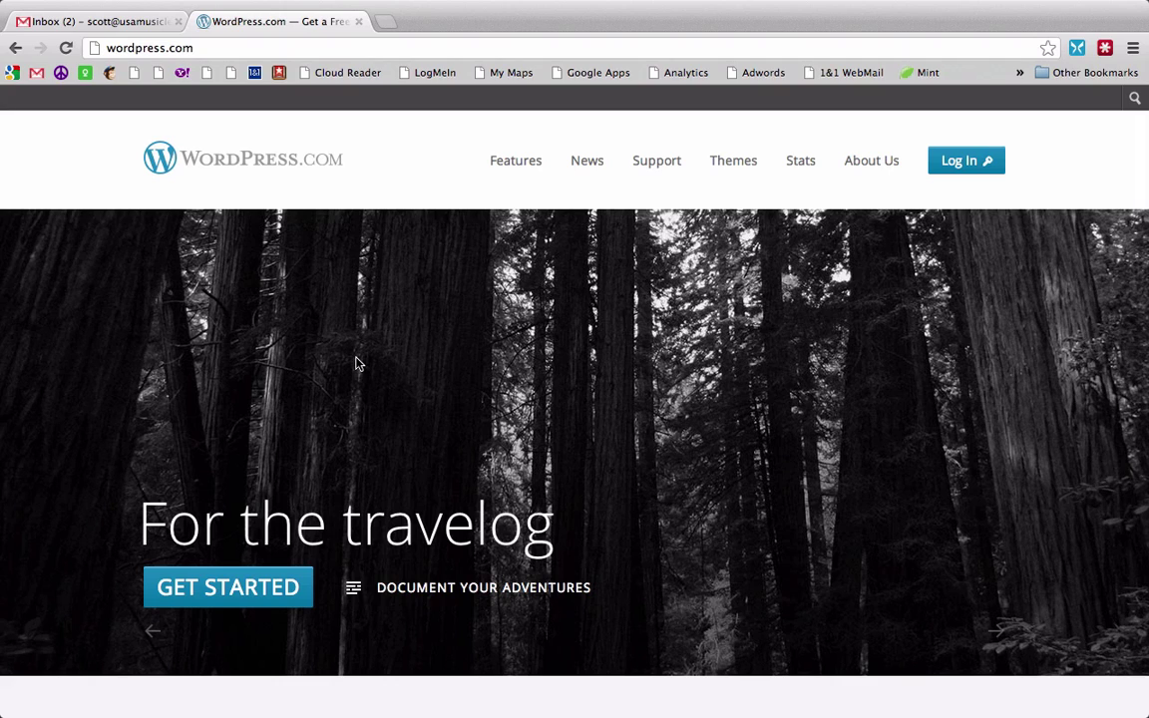
click(228, 588)
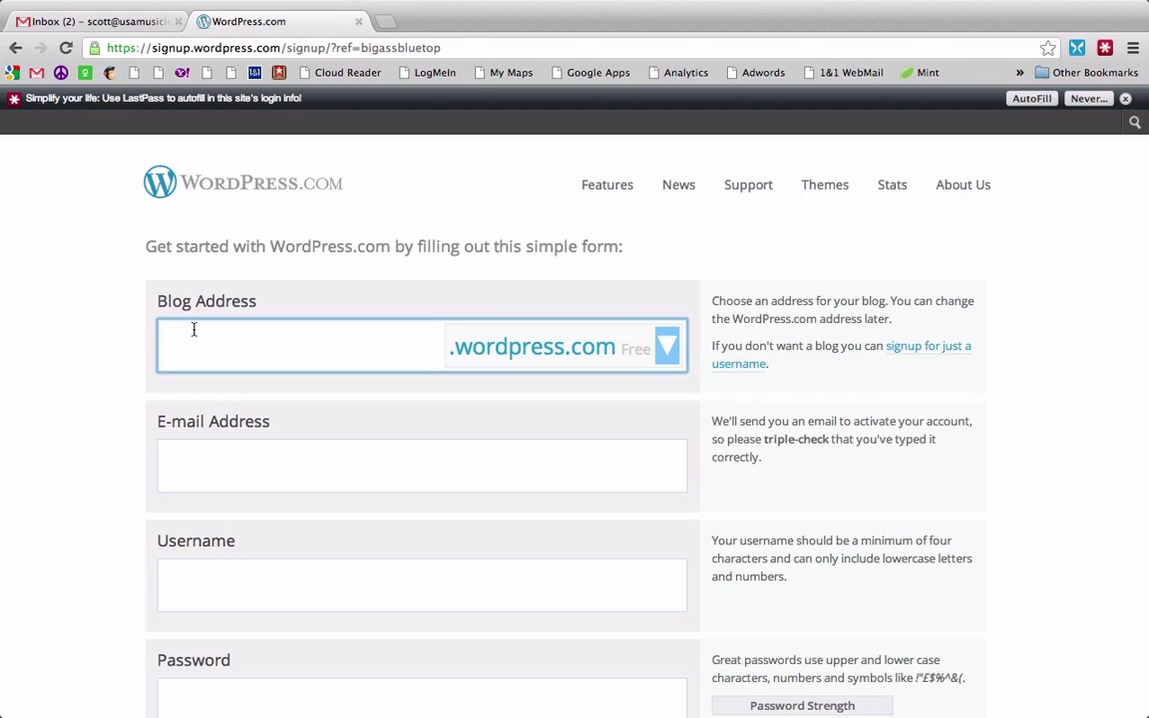
Step: Enter durhamclarinetlessons as the blog address
text(durhamclarinetlessons)
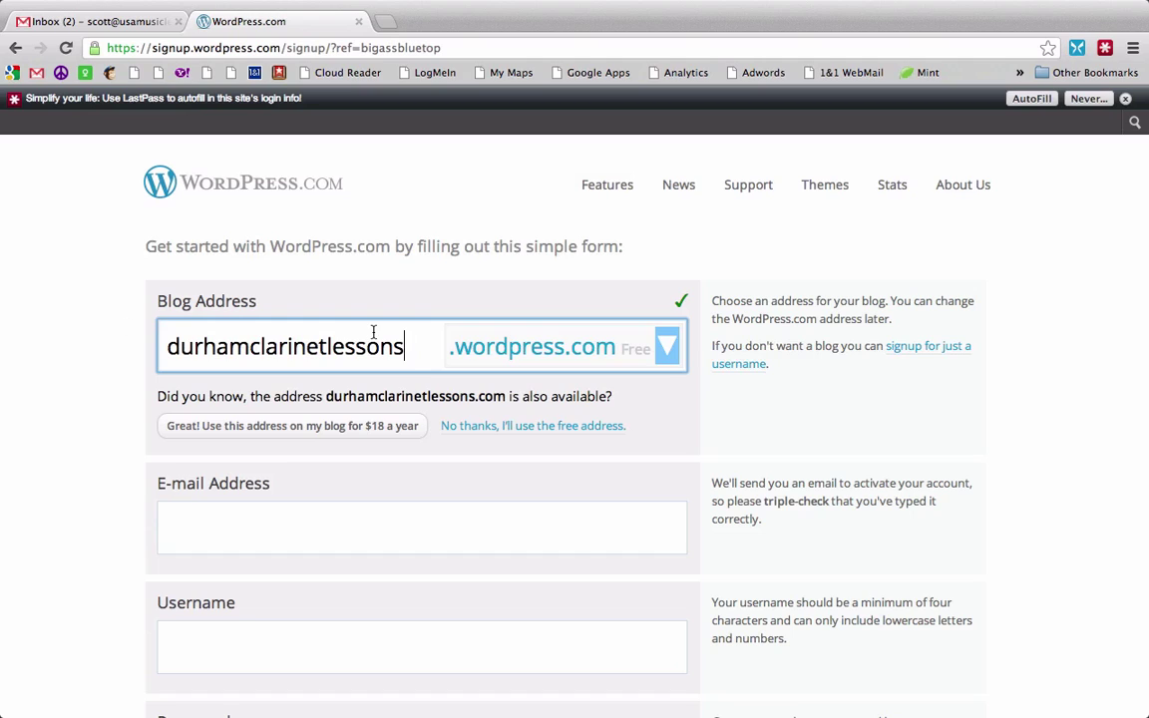
Step: Replace the blog address with mytestsite and check its availability
key(BackSpace)
key(BackSpace)
key(BackSpace)
key(BackSpace)
key(BackSpace)
key(BackSpace)
key(BackSpace)
key(BackSpace)
key(BackSpace)
key(BackSpace)
key(BackSpace)
key(BackSpace)
key(BackSpace)
key(BackSpace)
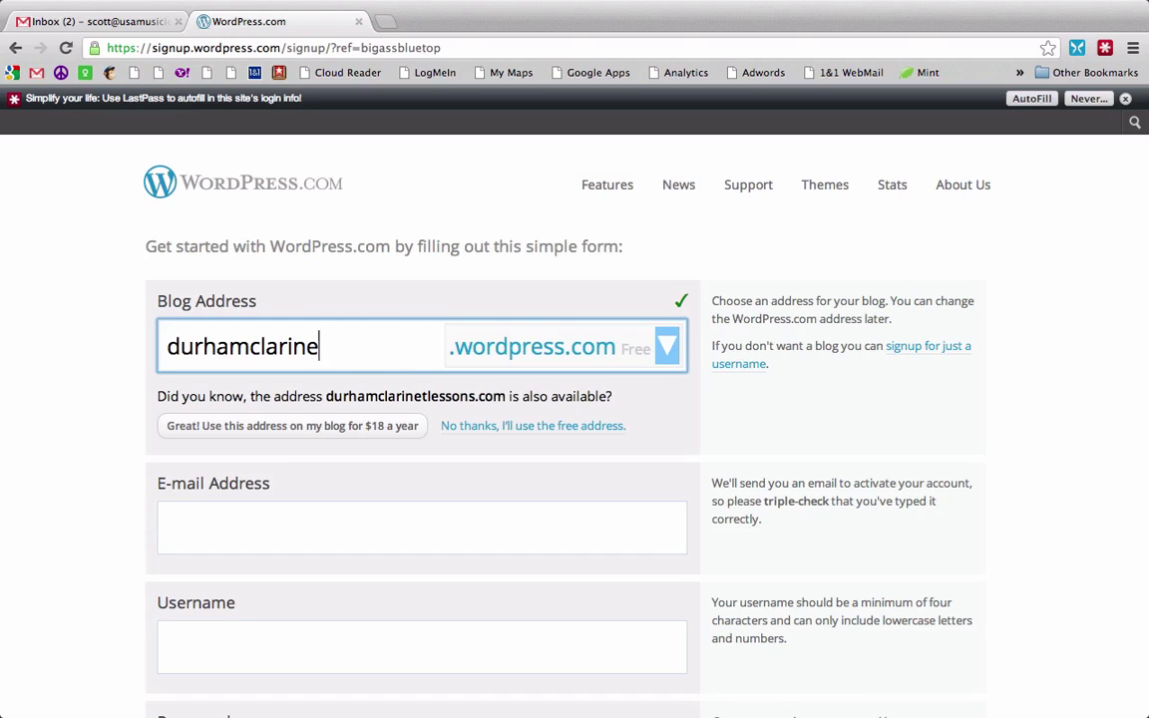
key(BackSpace)
key(BackSpace)
key(BackSpace)
key(BackSpace)
key(BackSpace)
key(BackSpace)
key(BackSpace)
text(mt)
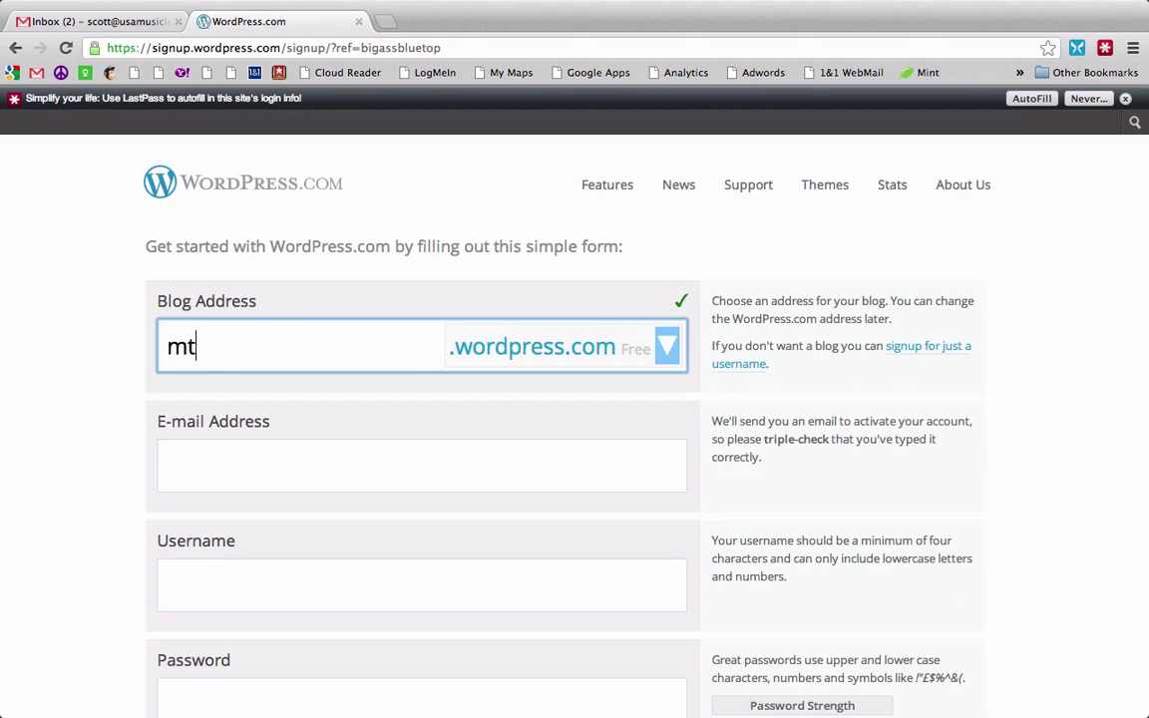
key(BackSpace)
text(ytestis)
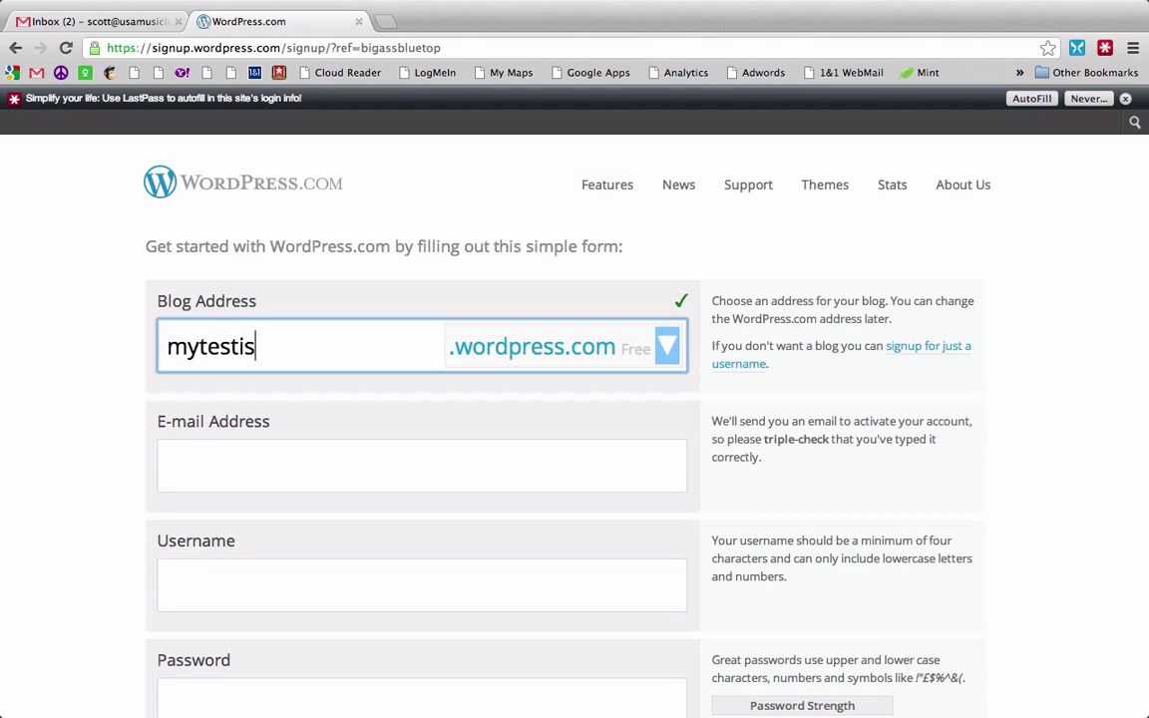
key(BackSpace)
key(BackSpace)
text(site)
key(Tab)
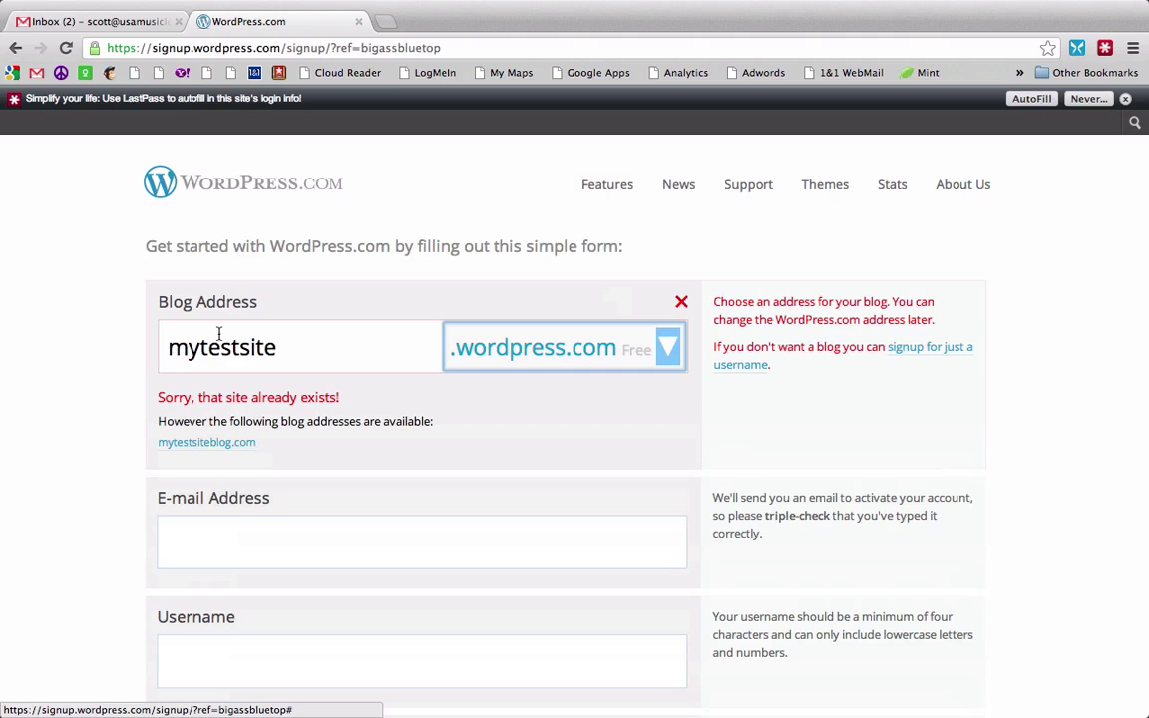
Step: Change the blog address back to durhamclarinetlessons and recheck availability
click(289, 351)
drag(290, 351, 69, 356)
text(durhamclarinetlessons)
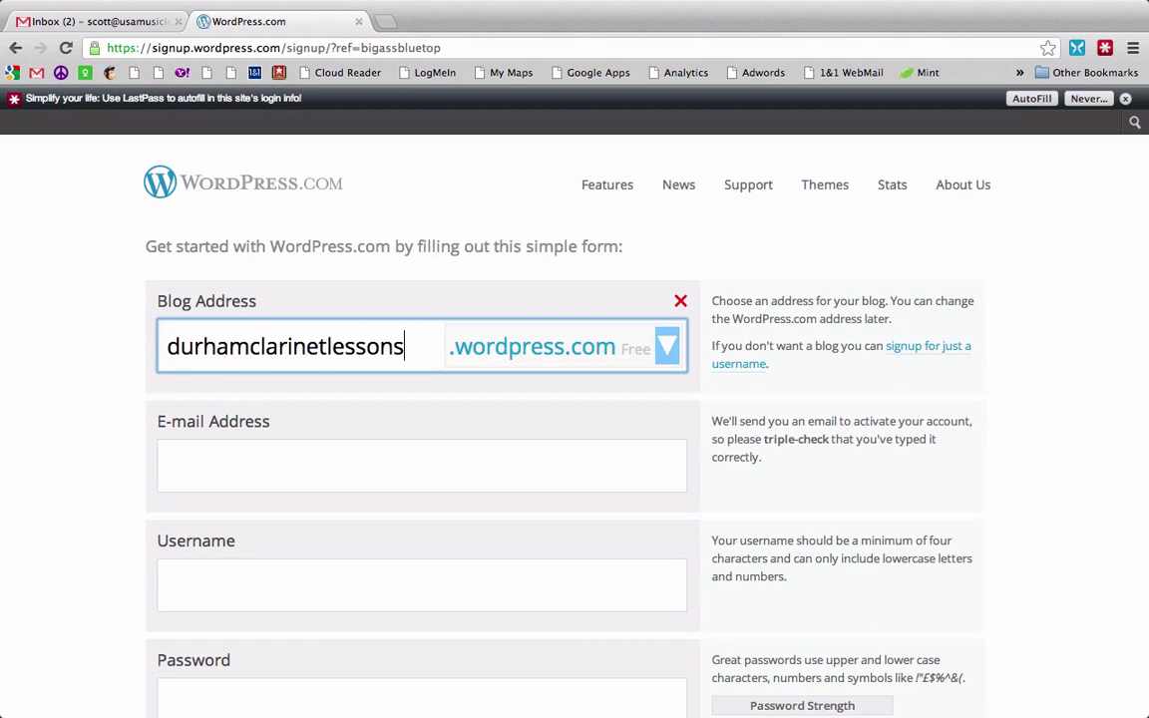
key(Tab)
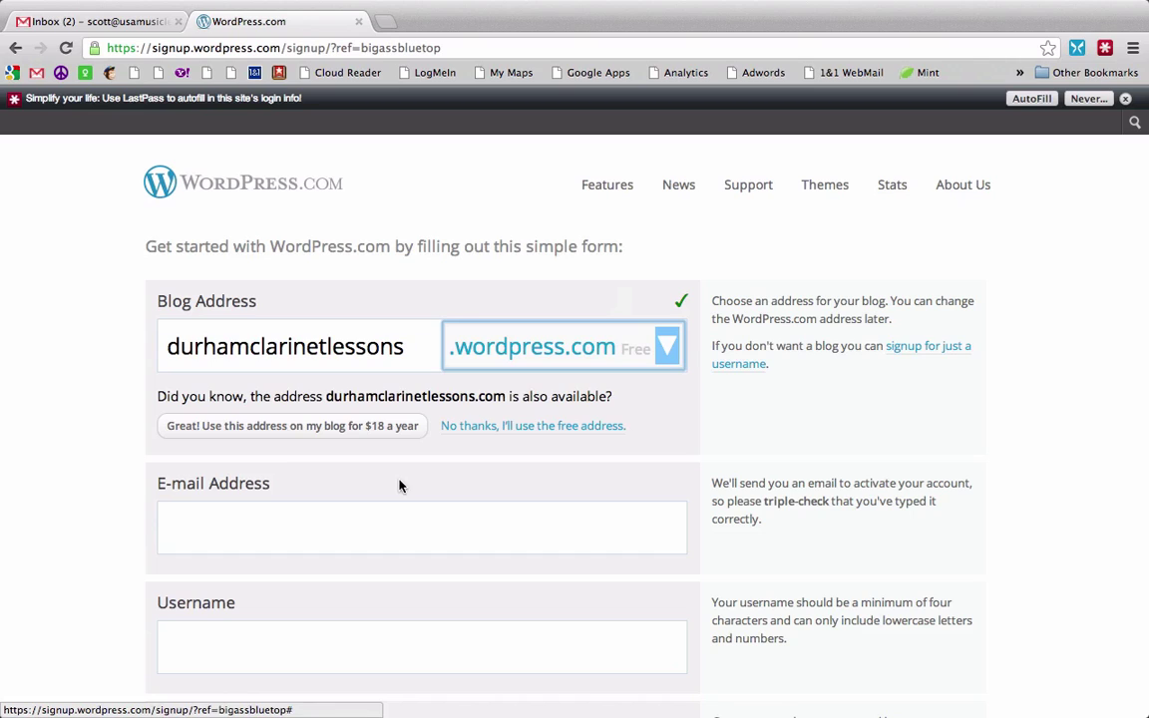
Step: Decline the paid .com domain and enter the account e-mail address
click(476, 428)
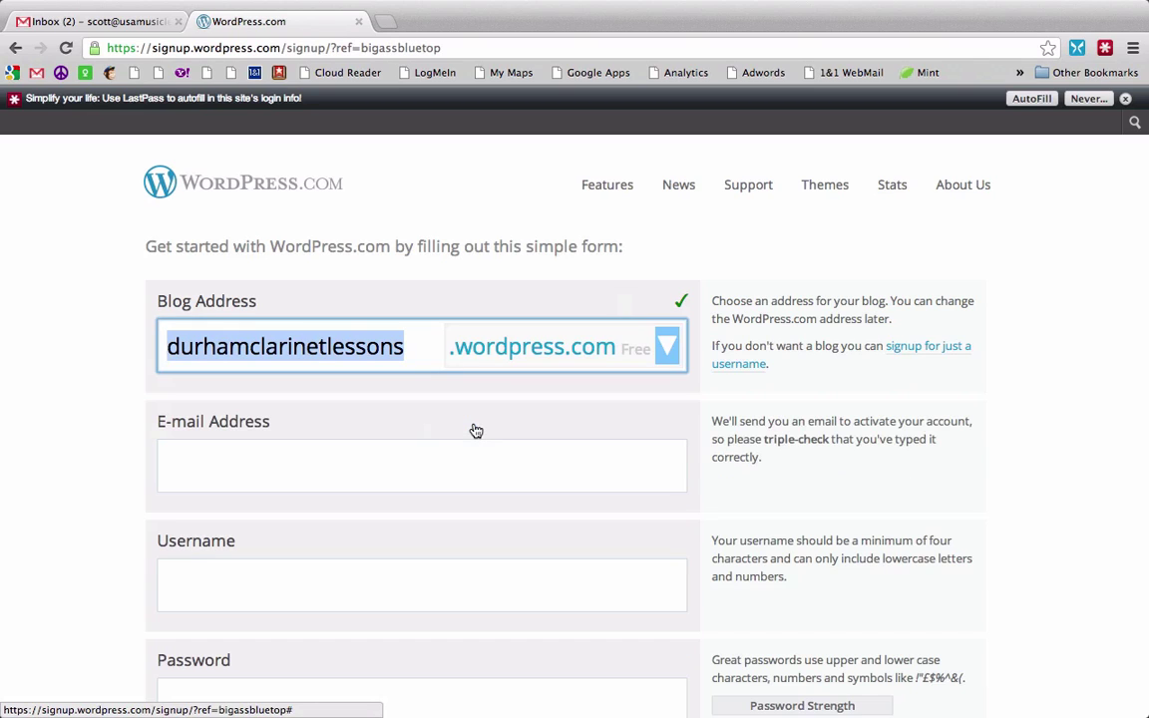
click(457, 451)
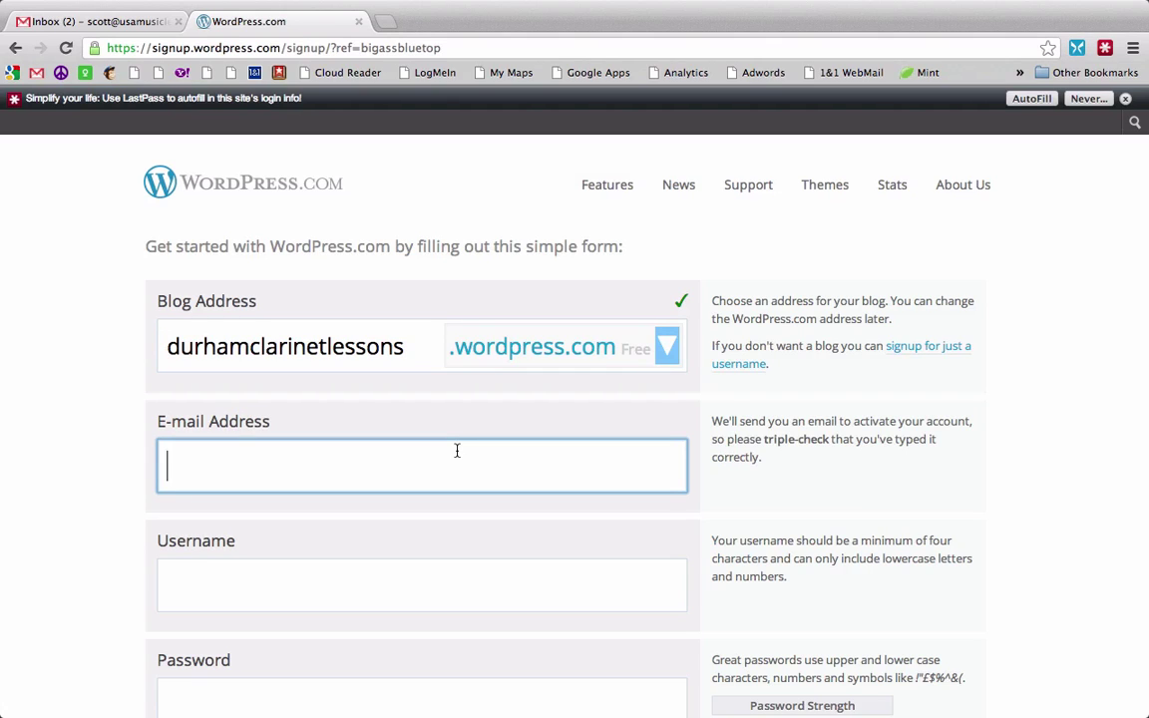
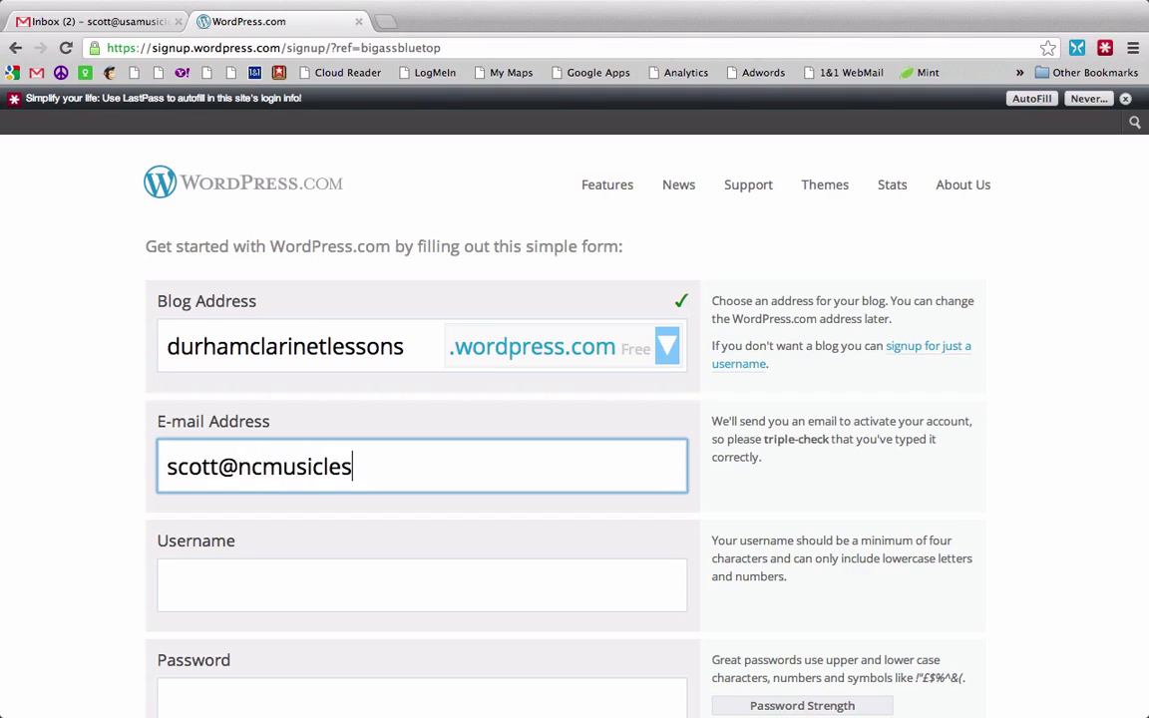
key(Tab)
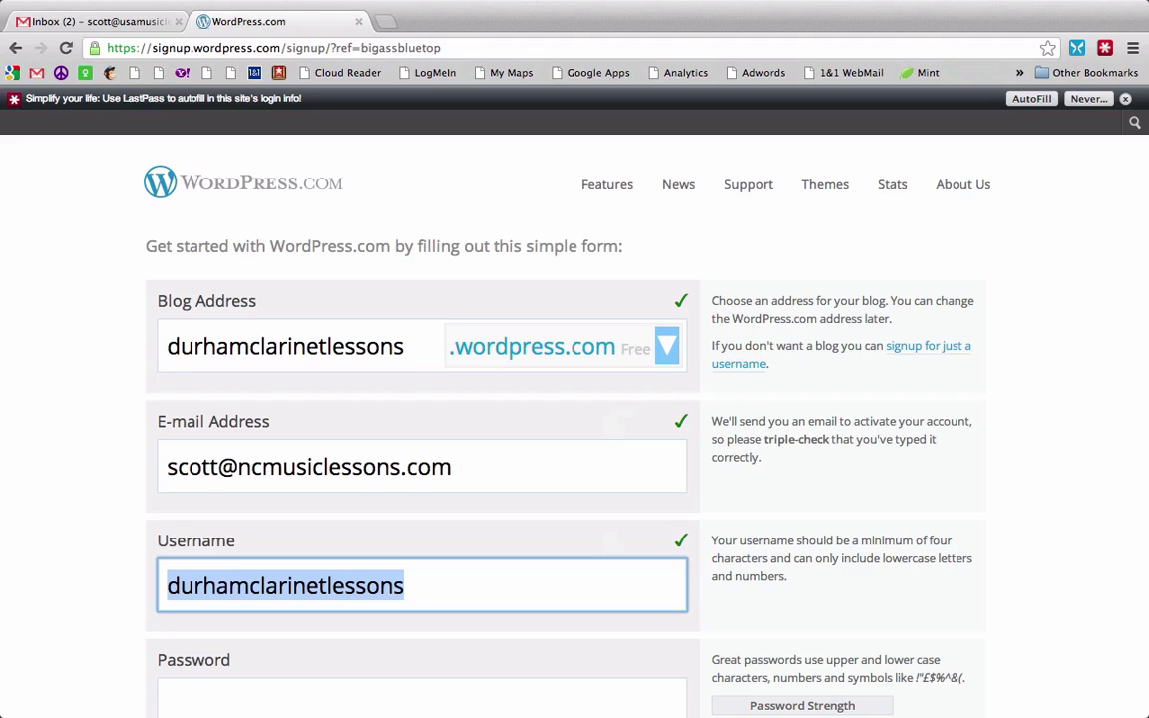
Step: Keep the suggested username, set a password, and create the free blog
key(Tab)
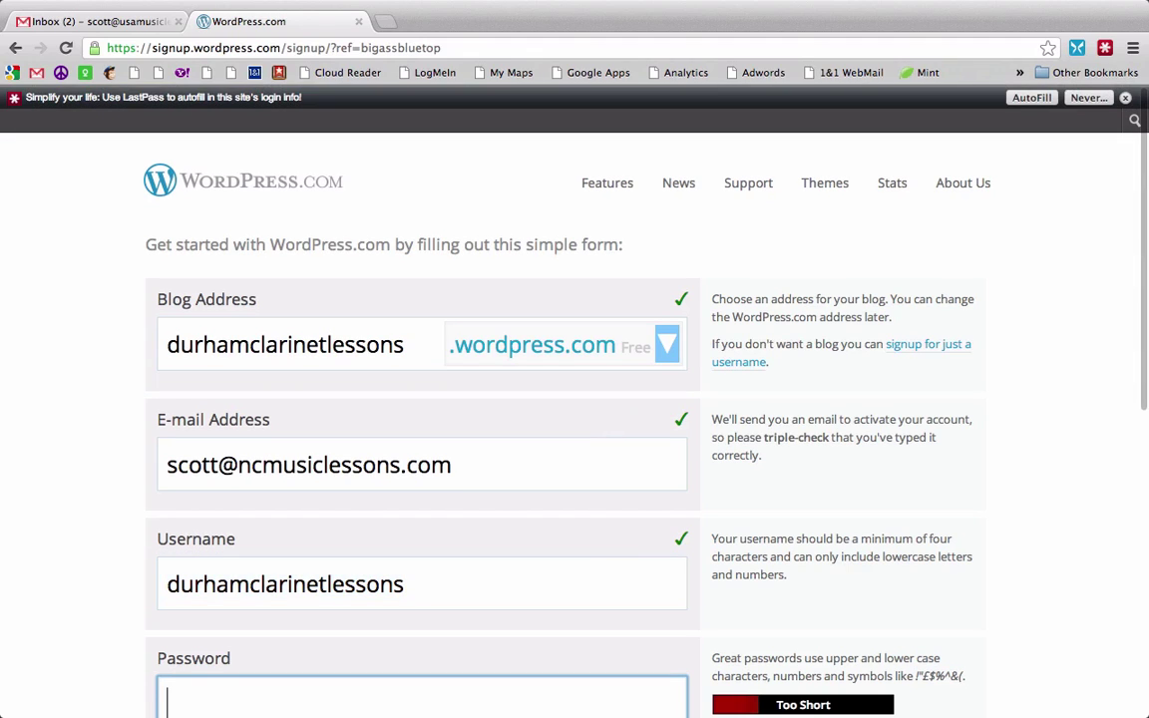
text(••••••)
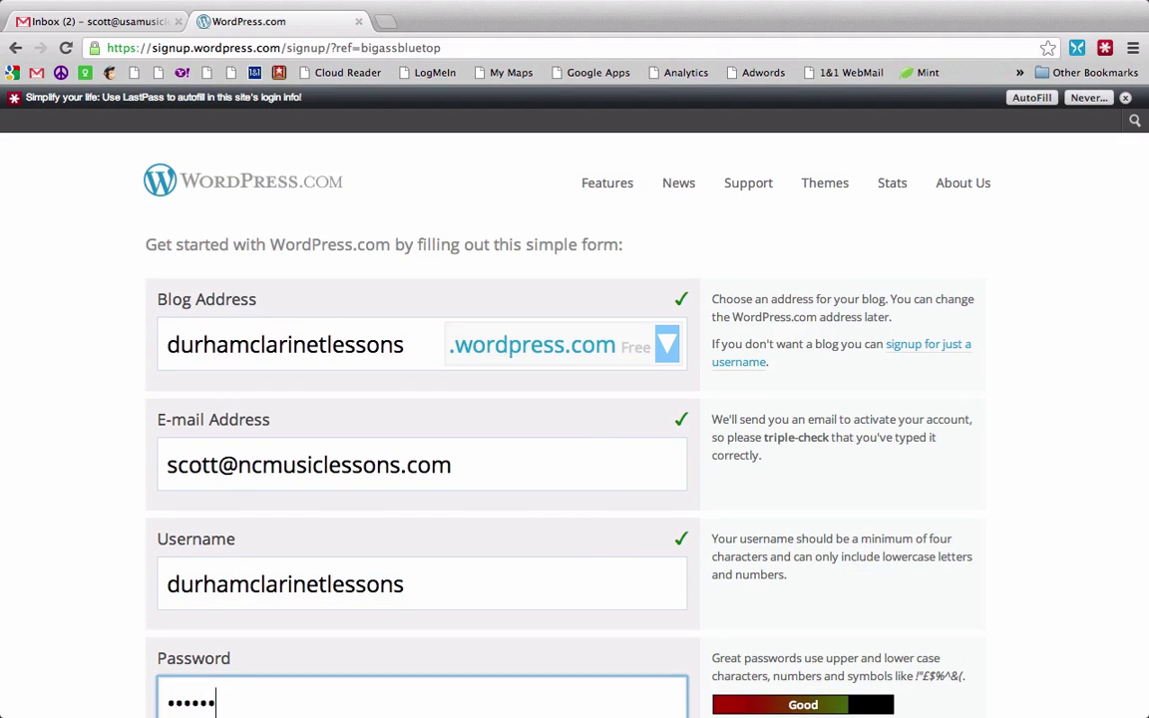
key(BackSpace)
key(BackSpace)
key(BackSpace)
key(BackSpace)
key(BackSpace)
key(BackSpace)
text(••••••••)
scroll(574, 399, down, 6)
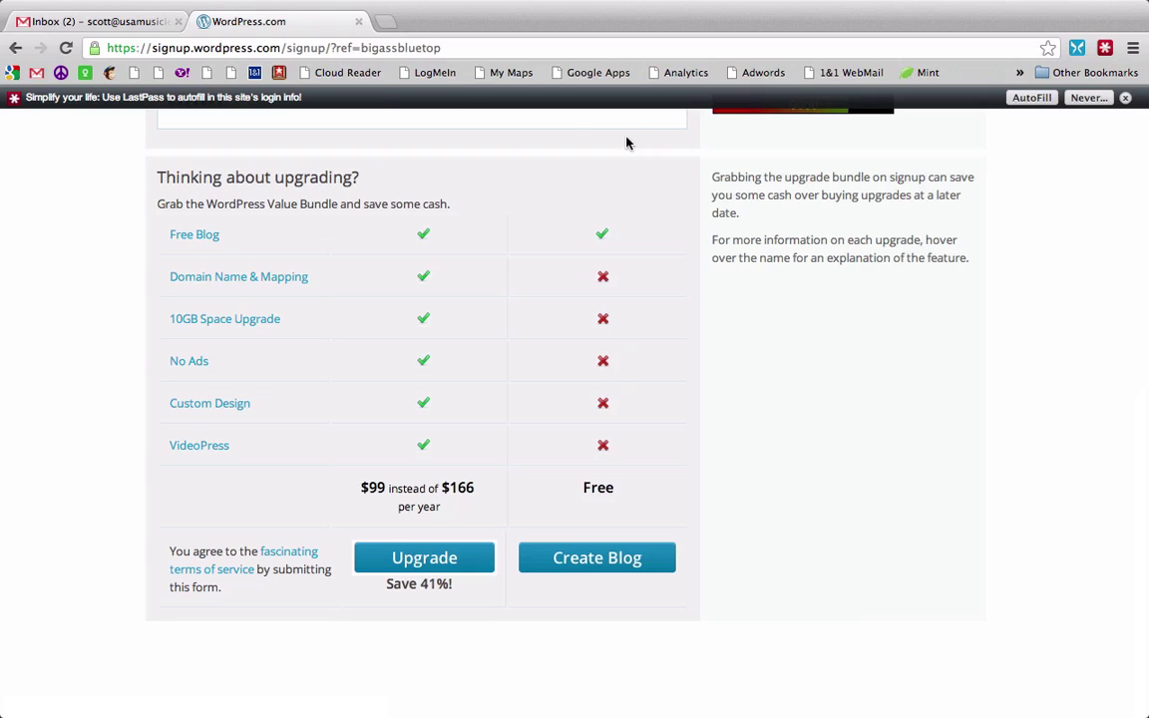
click(585, 573)
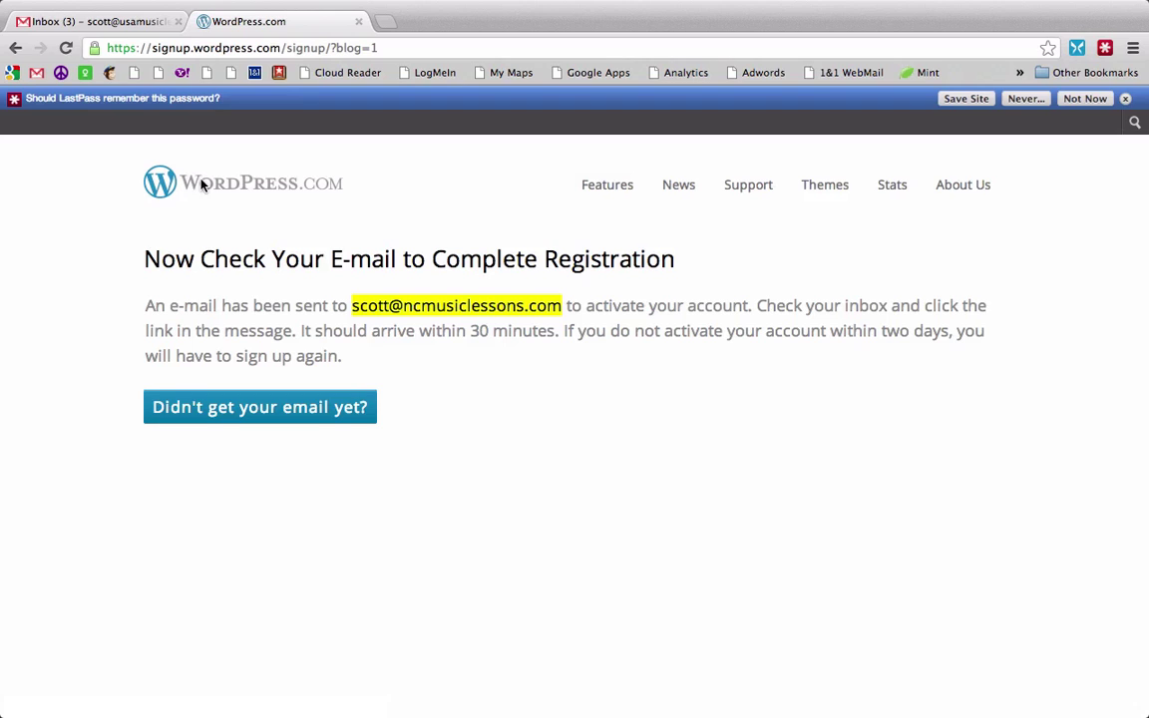
Step: Open the 'Activate durhamclarinetlessons.wordpress.com' email in Gmail to activate the blog
click(84, 25)
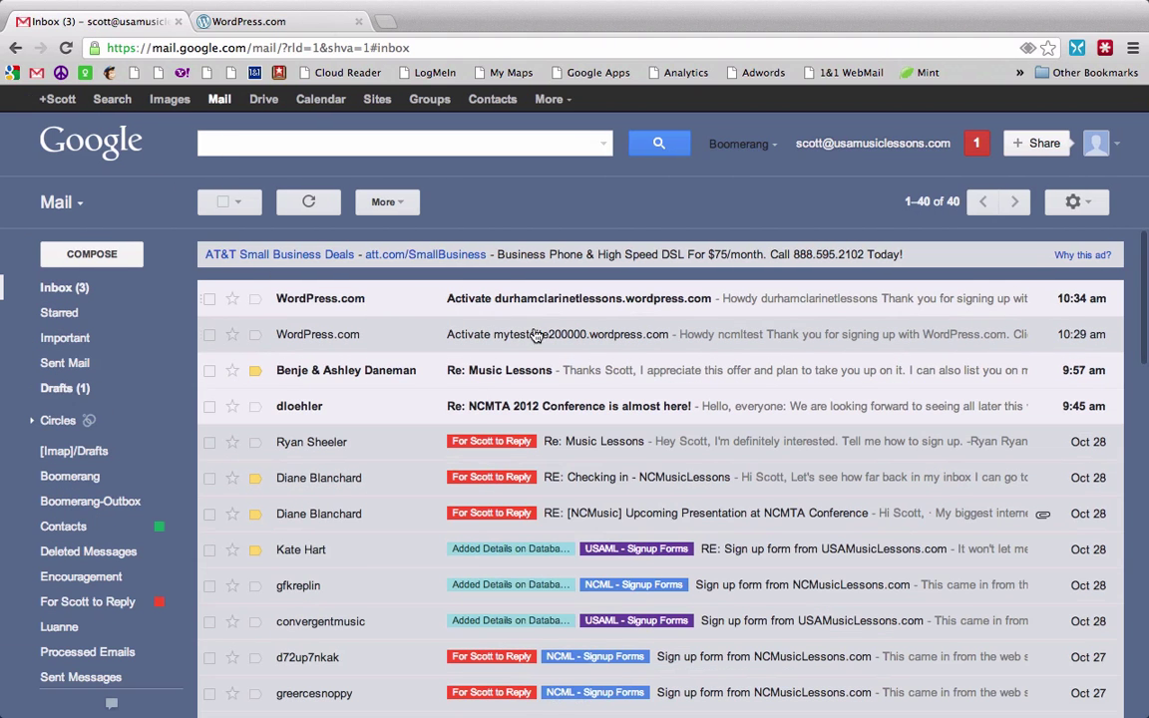
click(508, 293)
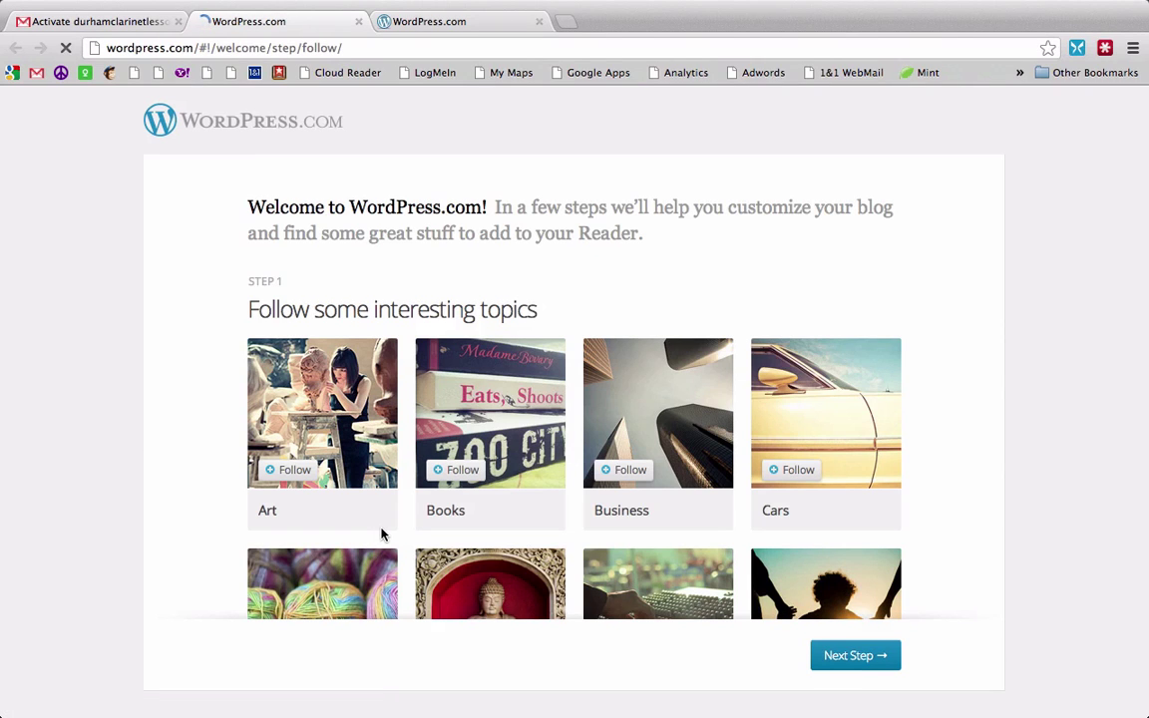
Step: Skip the topic-following and friend-following setup steps
scroll(969, 427, down, 2)
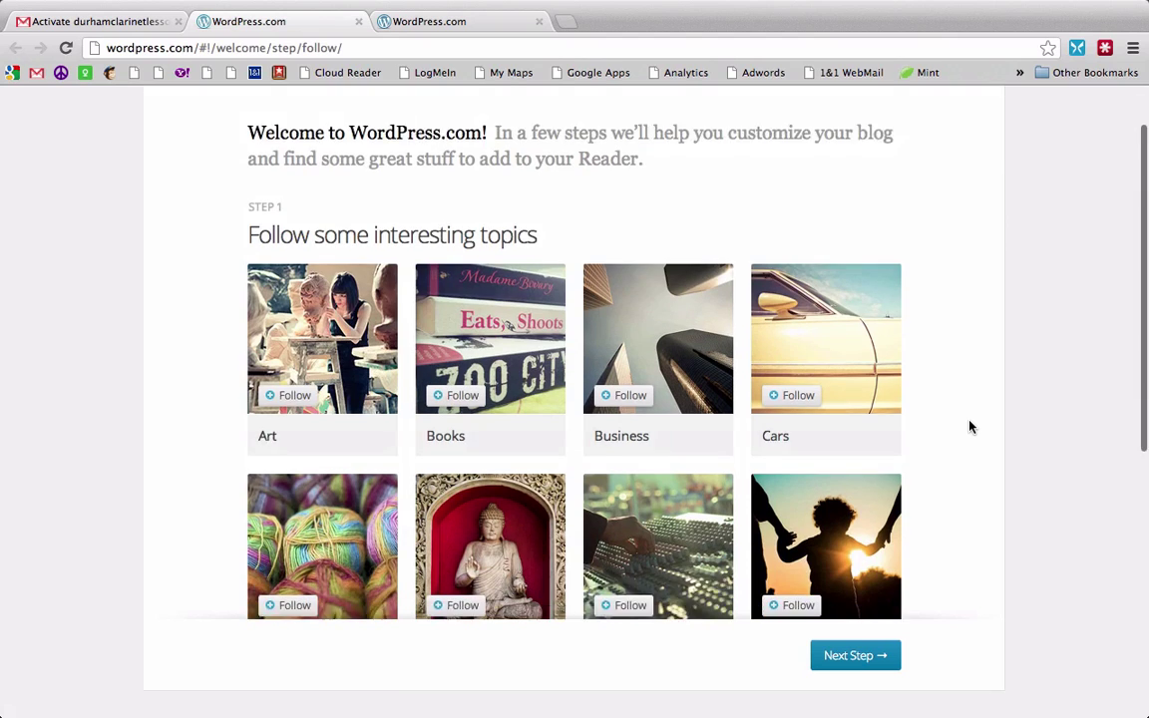
scroll(969, 427, down, 1)
scroll(969, 427, up, 2)
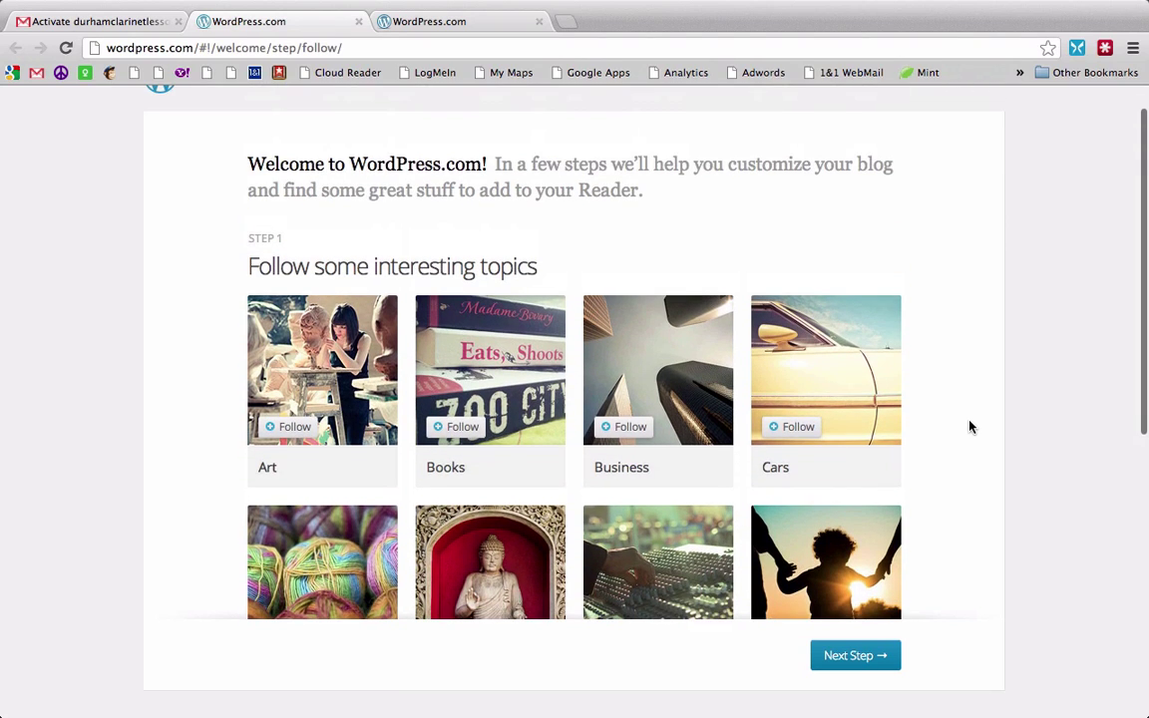
scroll(969, 427, down, 4)
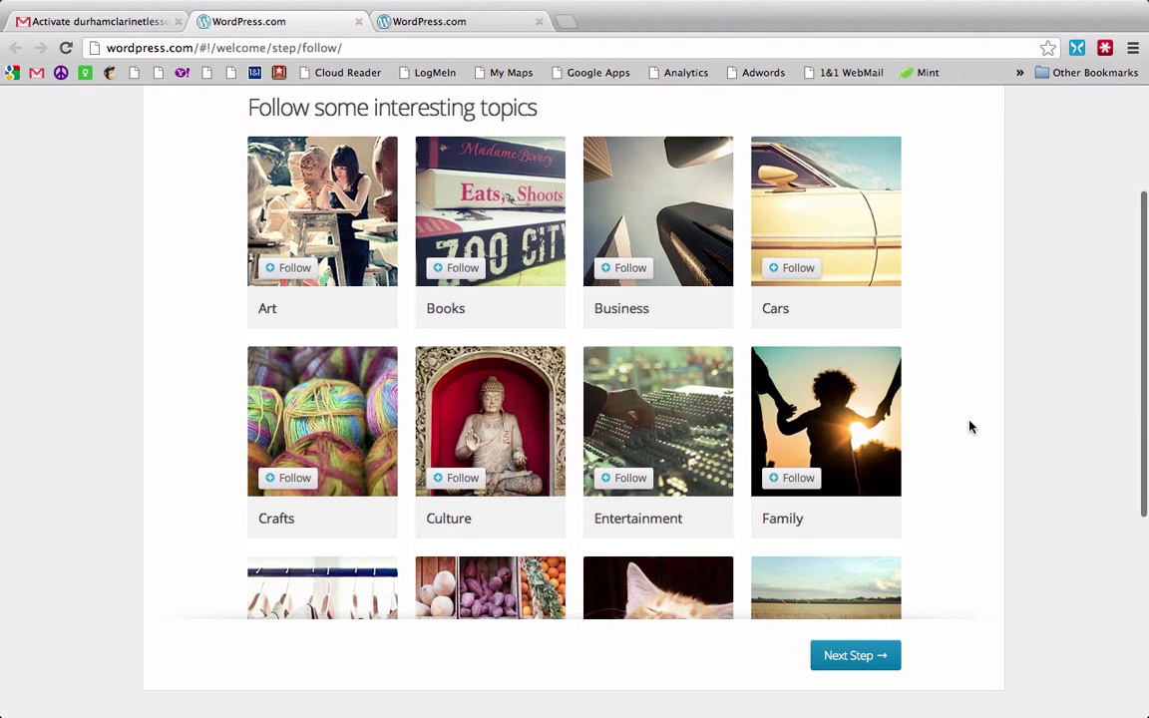
click(838, 674)
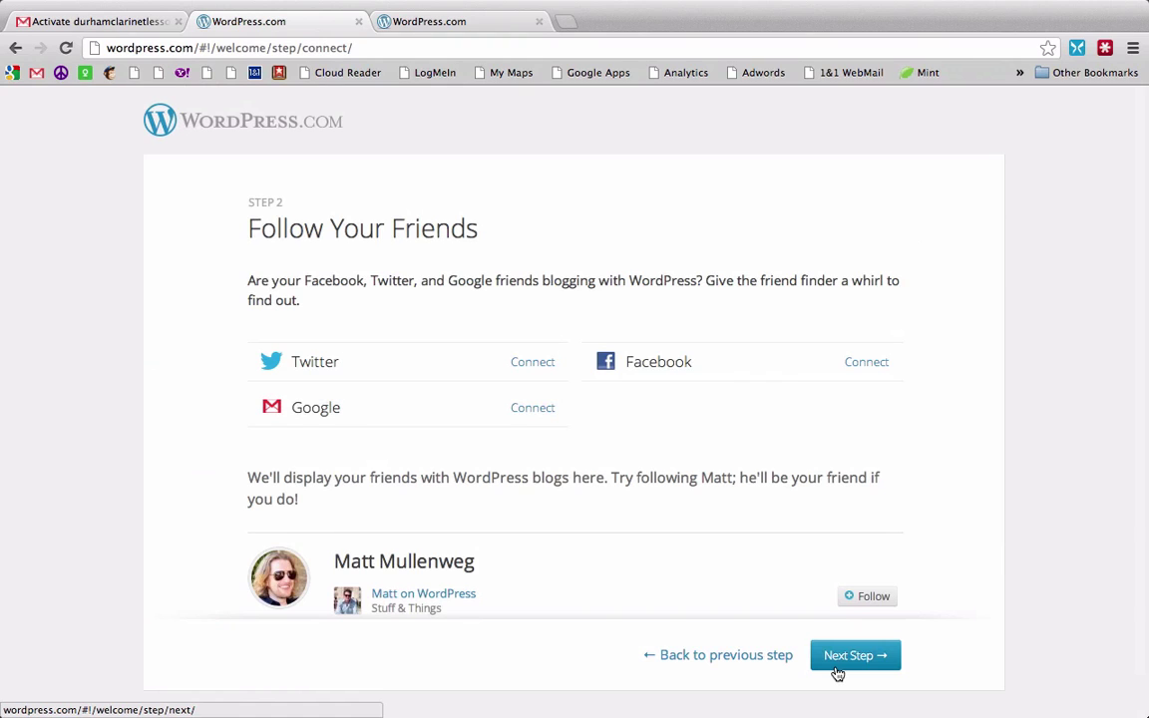
click(837, 674)
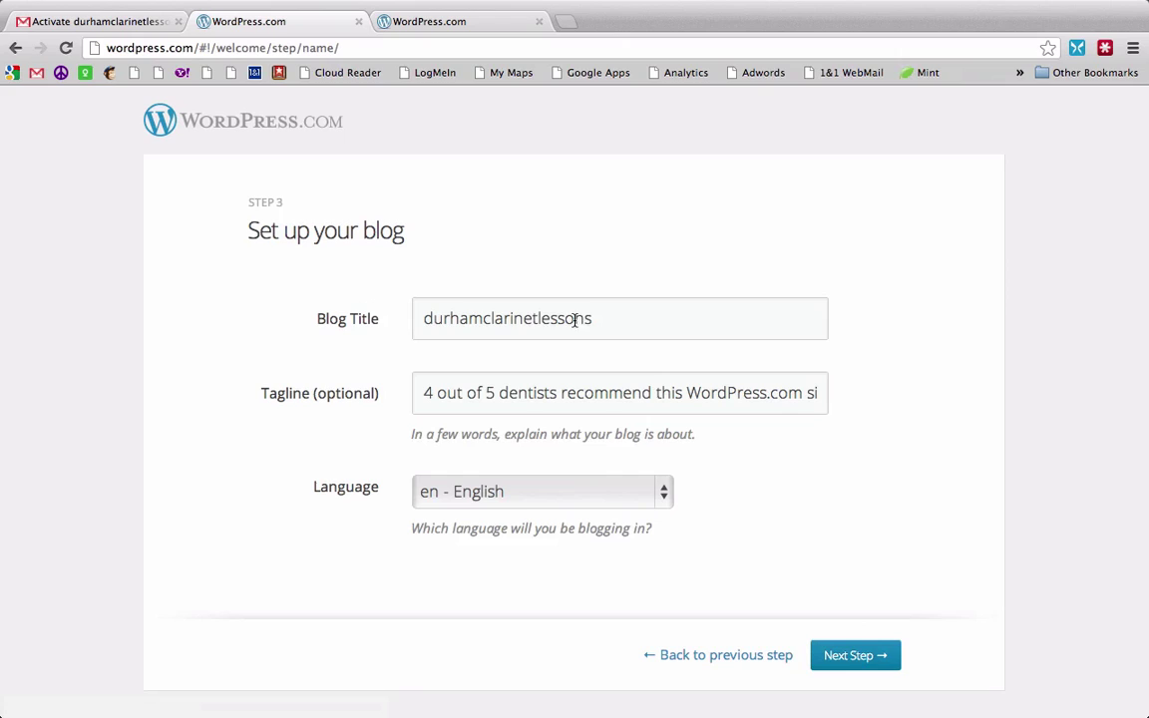
Step: Title the blog 'Durham Clarinet Lessons' with tagline 'Looking for clarinet lessons in Durham? You've come to the right place.'
click(605, 326)
drag(605, 326, 156, 299)
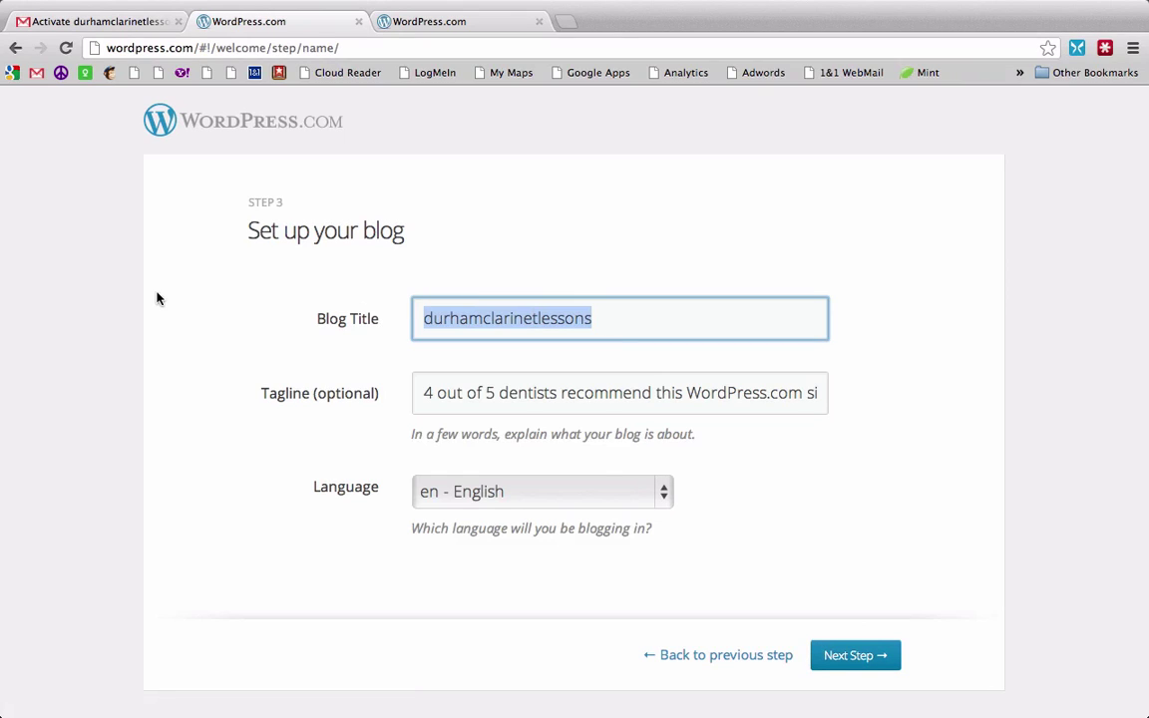
text(Durham )
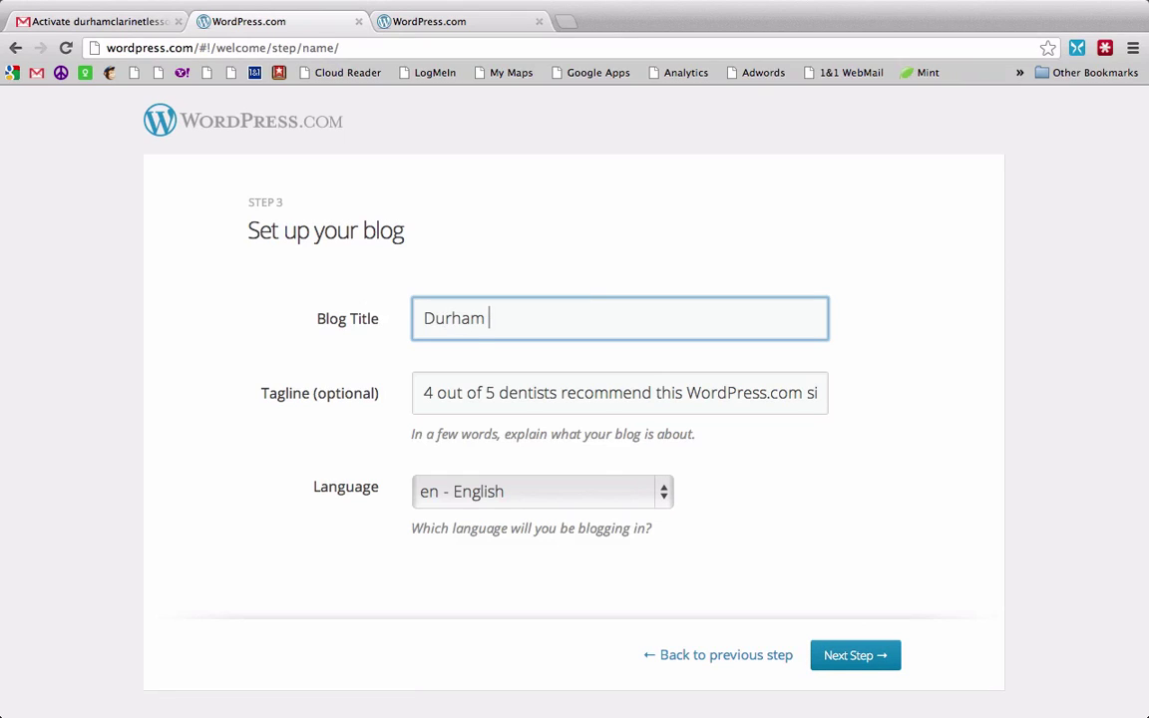
text(Clarinet Lessons)
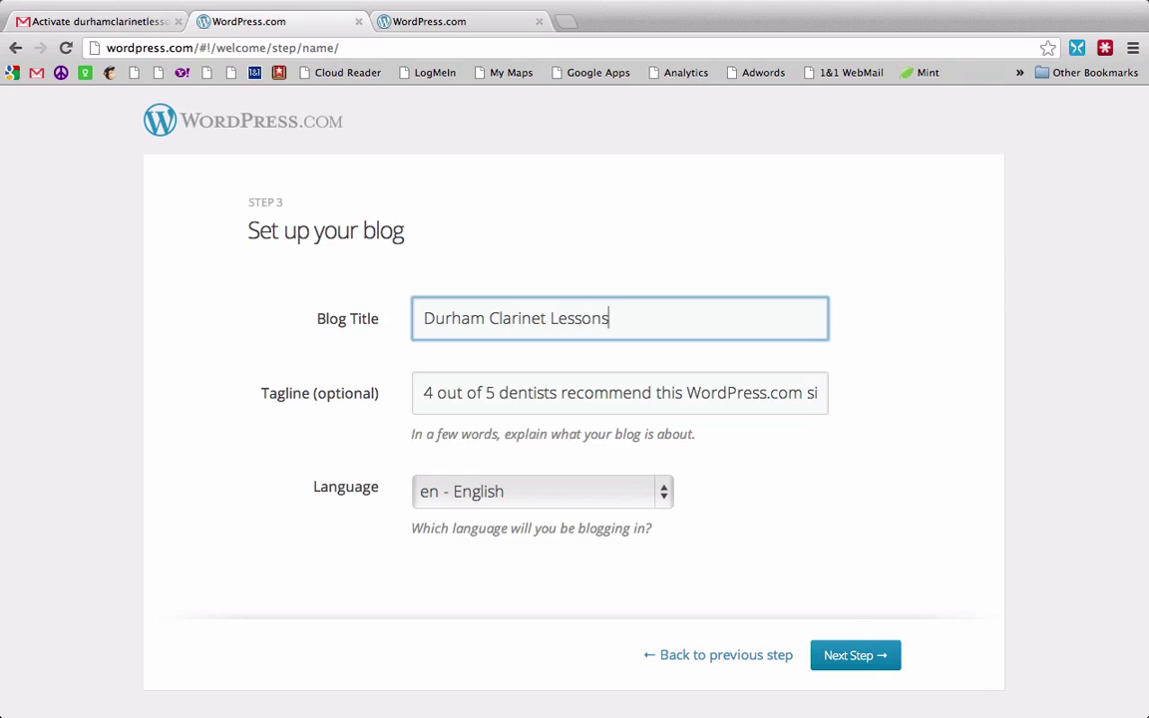
key(Tab)
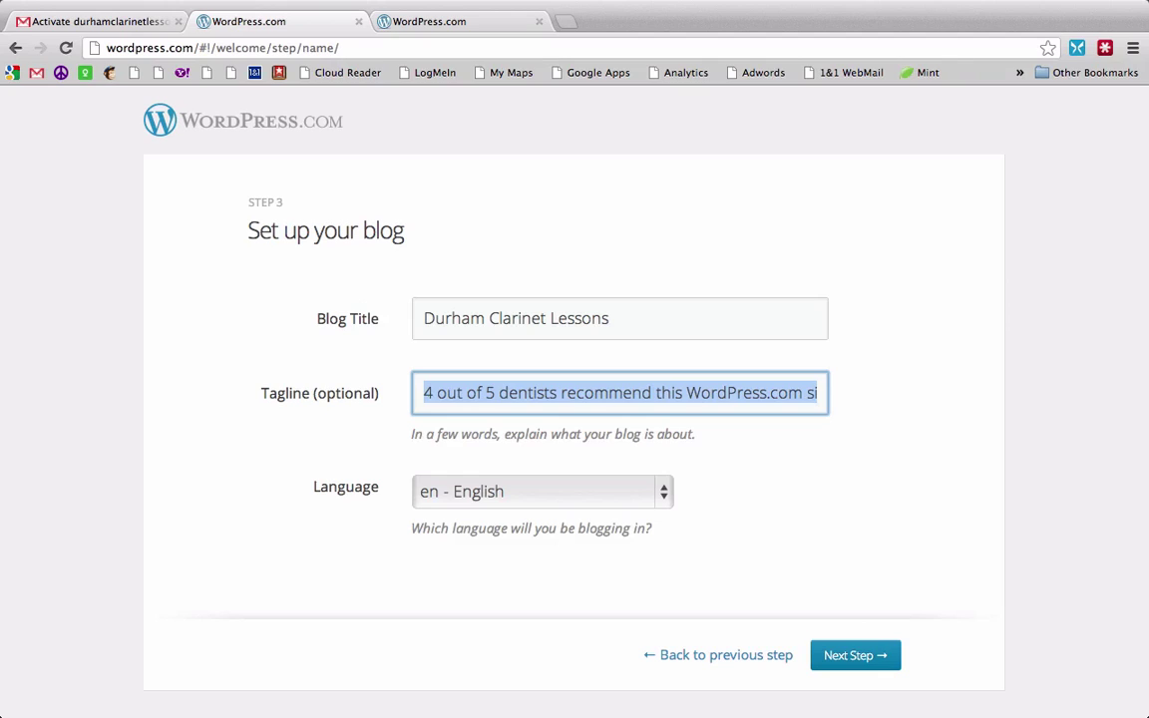
text(Lo)
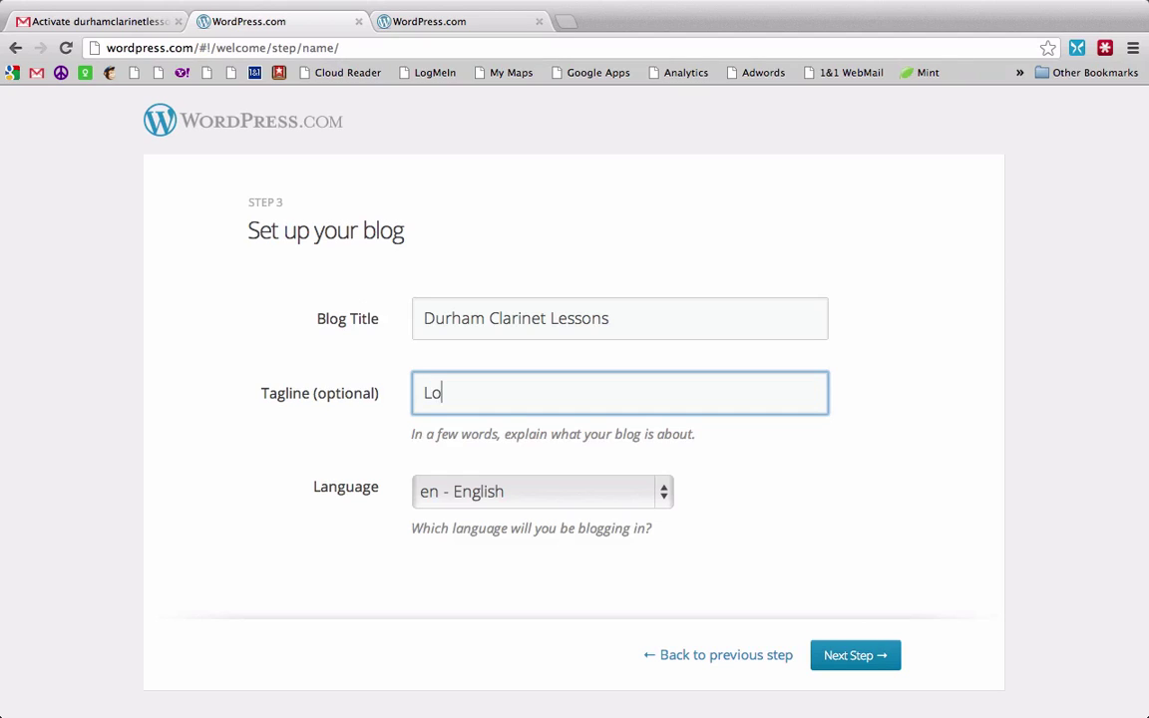
text(oking for clarinet)
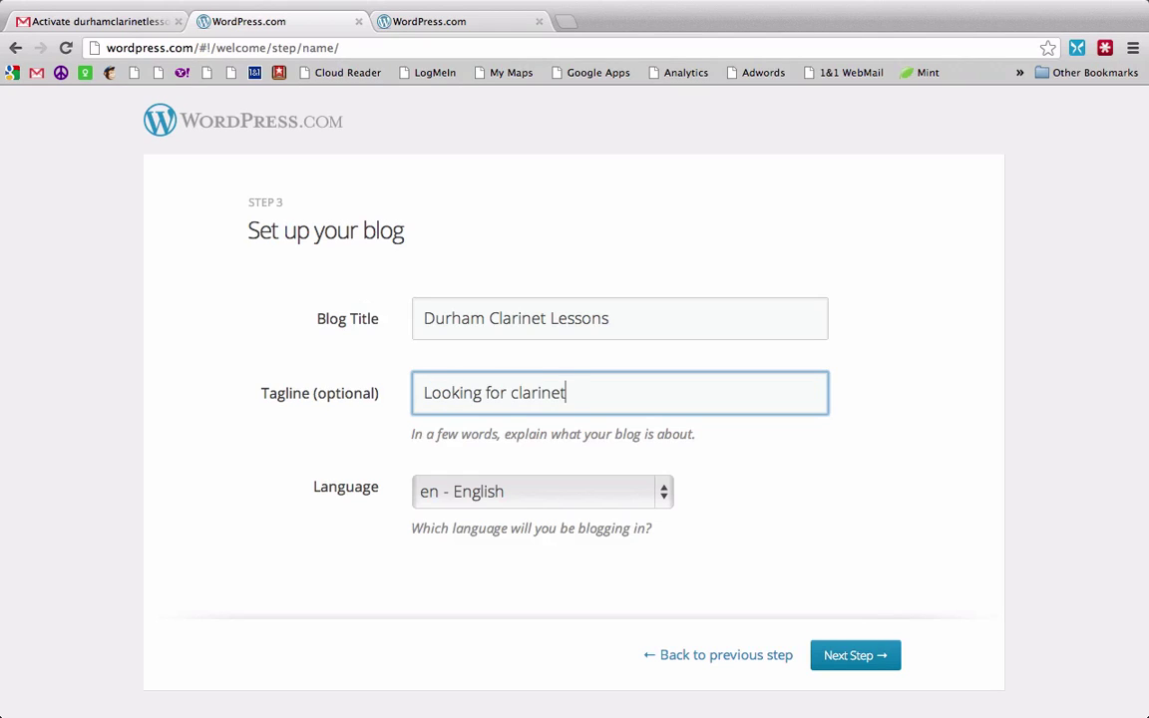
text( lessons in Durham)
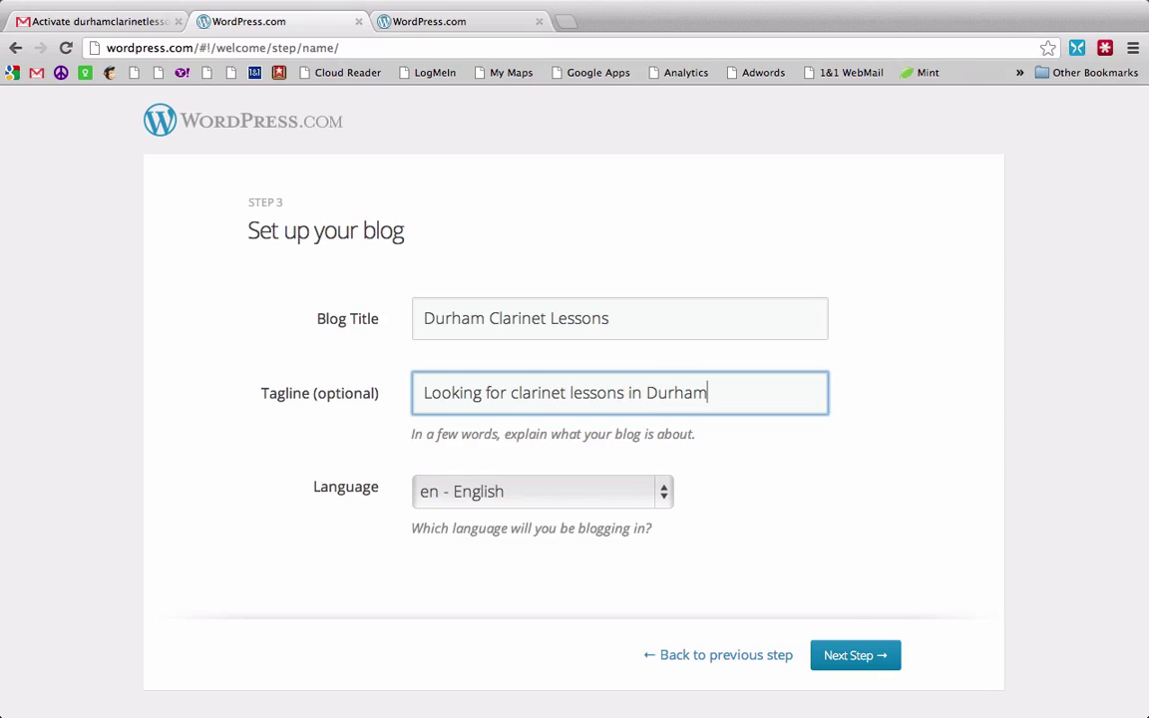
text(?  You've come )
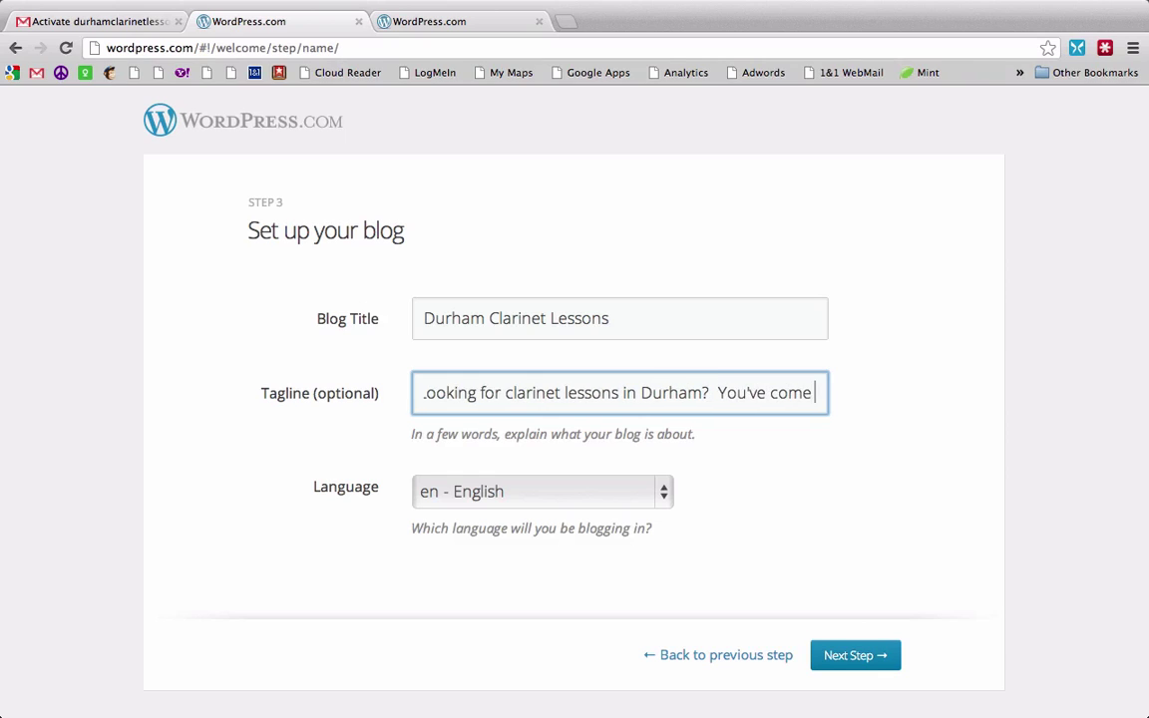
text(to the right place.)
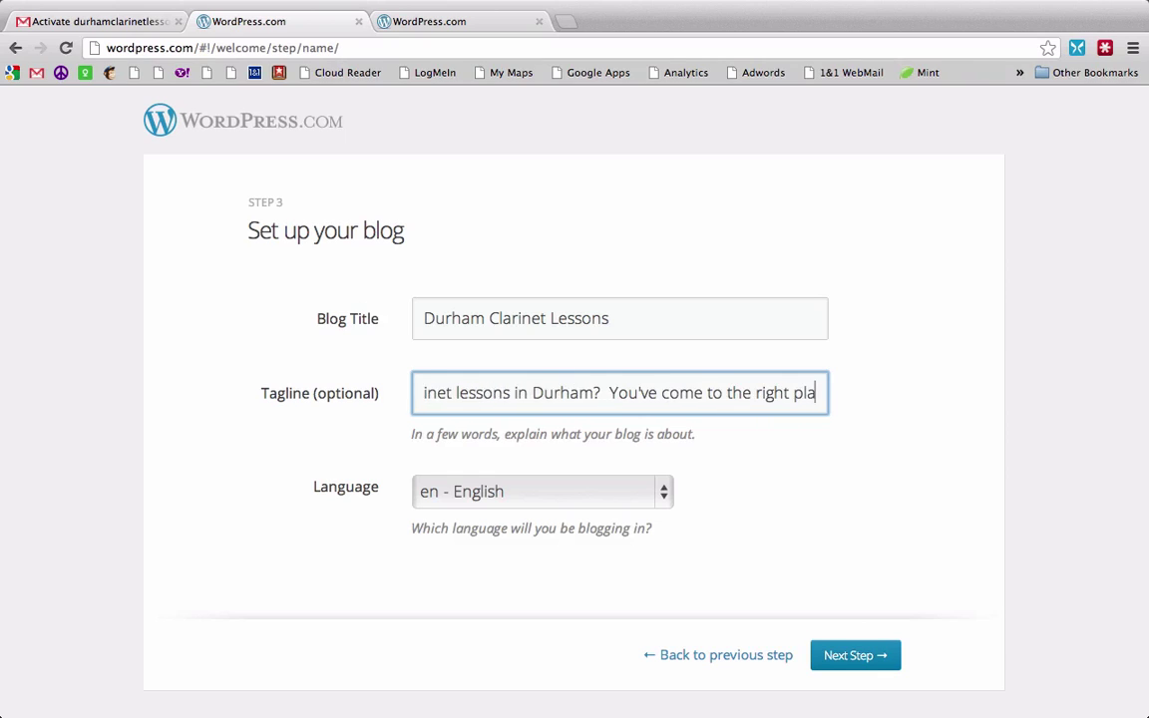
click(827, 652)
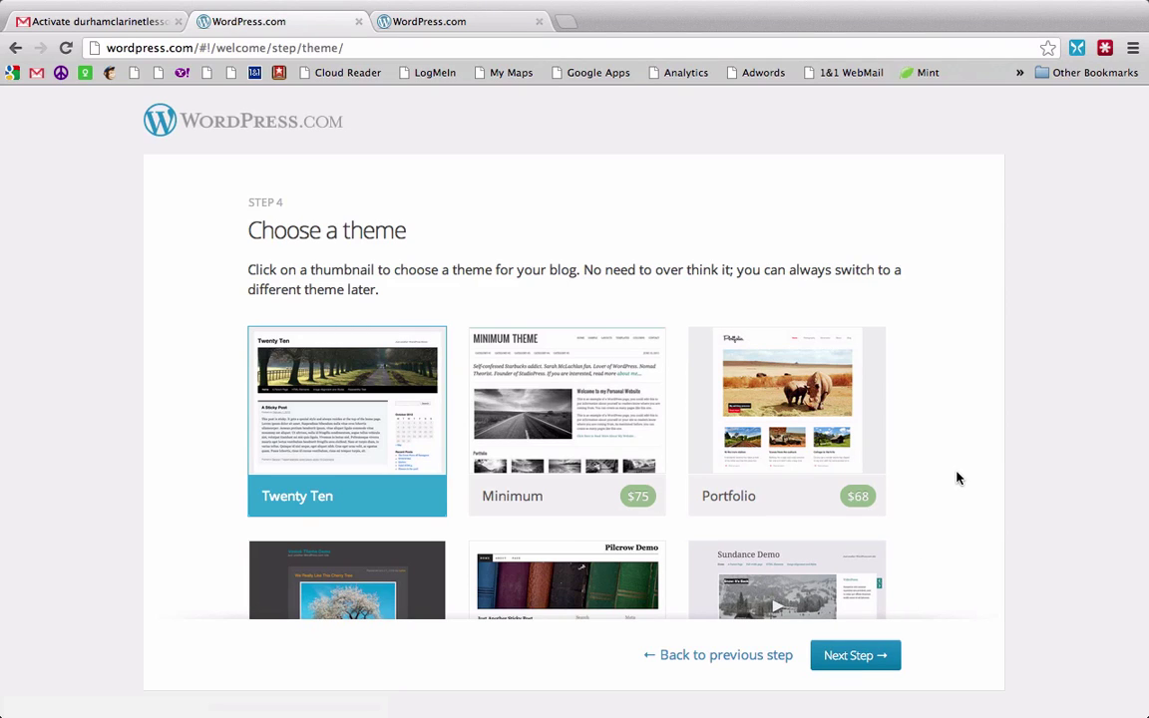
Step: Browse the themes, keep Twenty Ten, and skip customizing to reach the first-post step
scroll(956, 478, down, 2)
scroll(957, 478, down, 1)
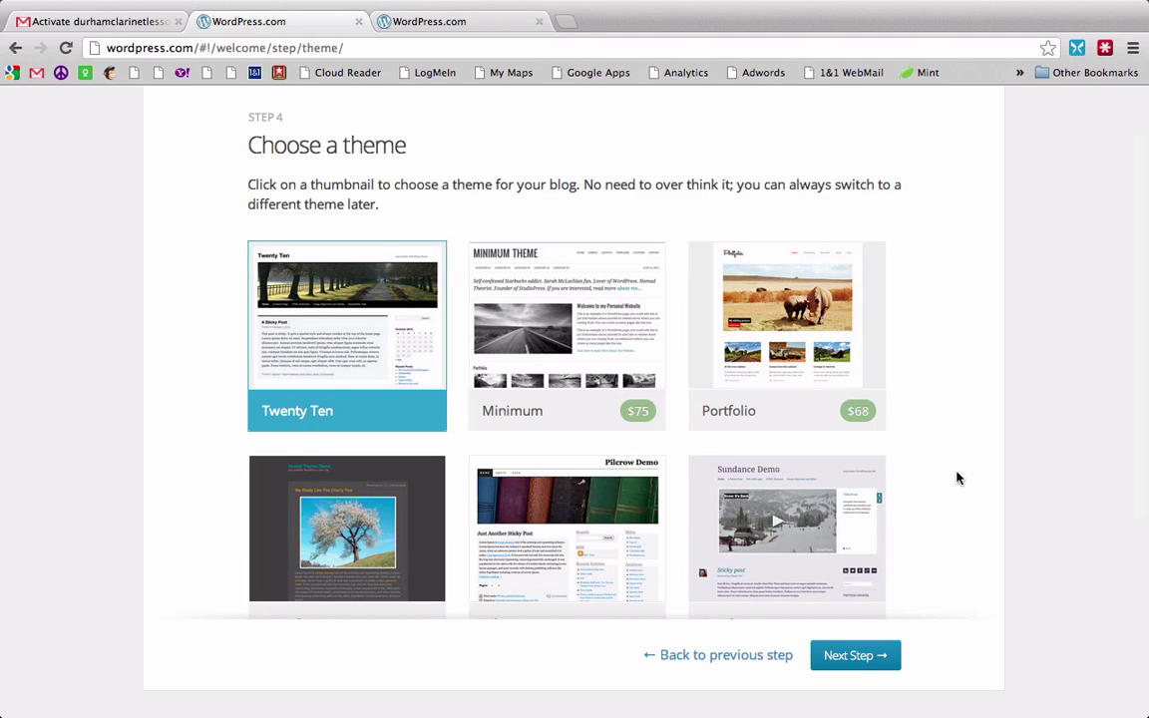
scroll(956, 479, down, 7)
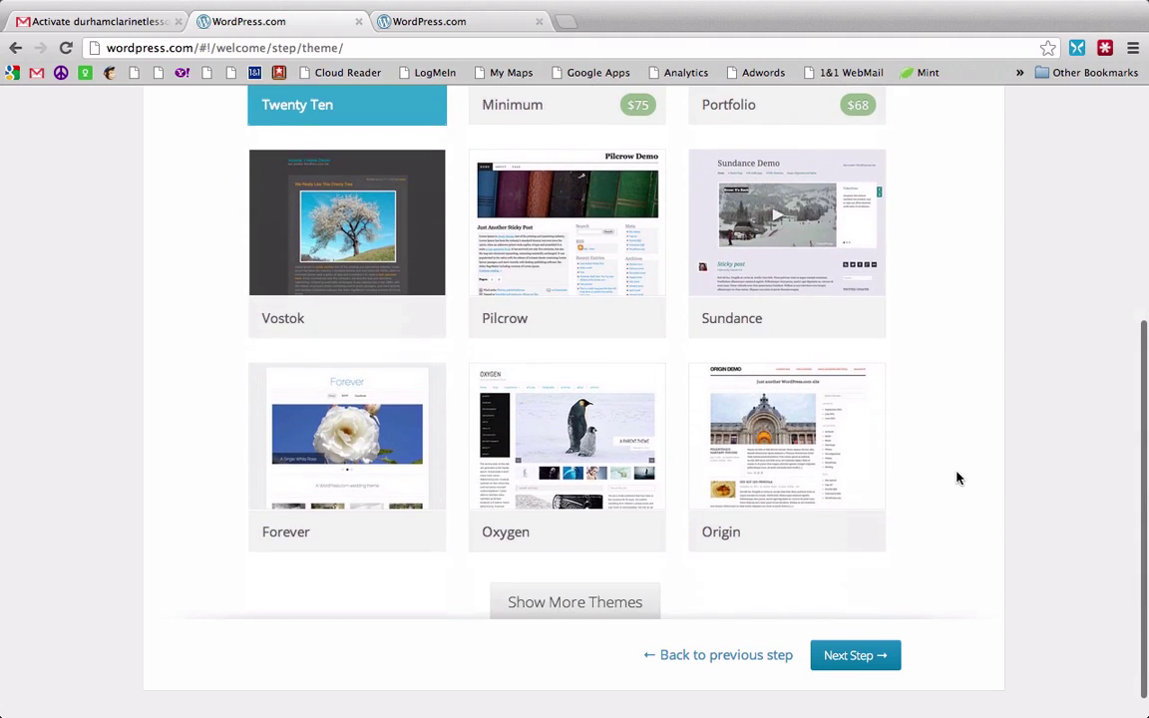
scroll(956, 478, down, 1)
scroll(956, 478, up, 7)
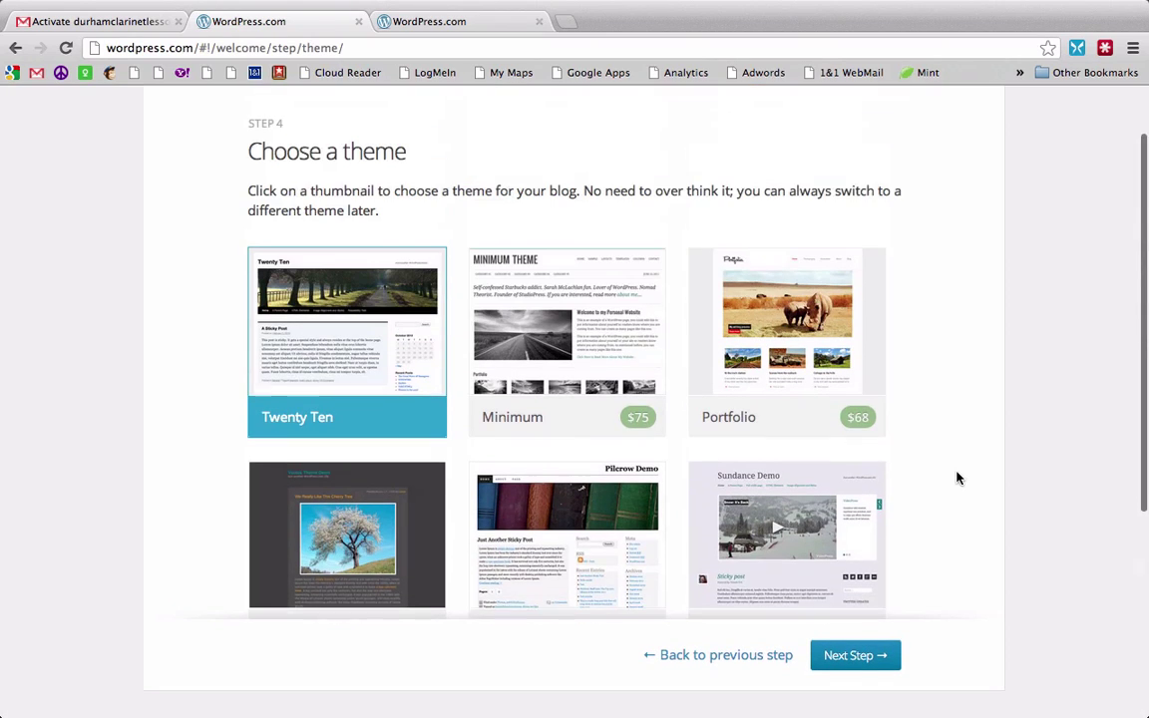
scroll(956, 479, up, 1)
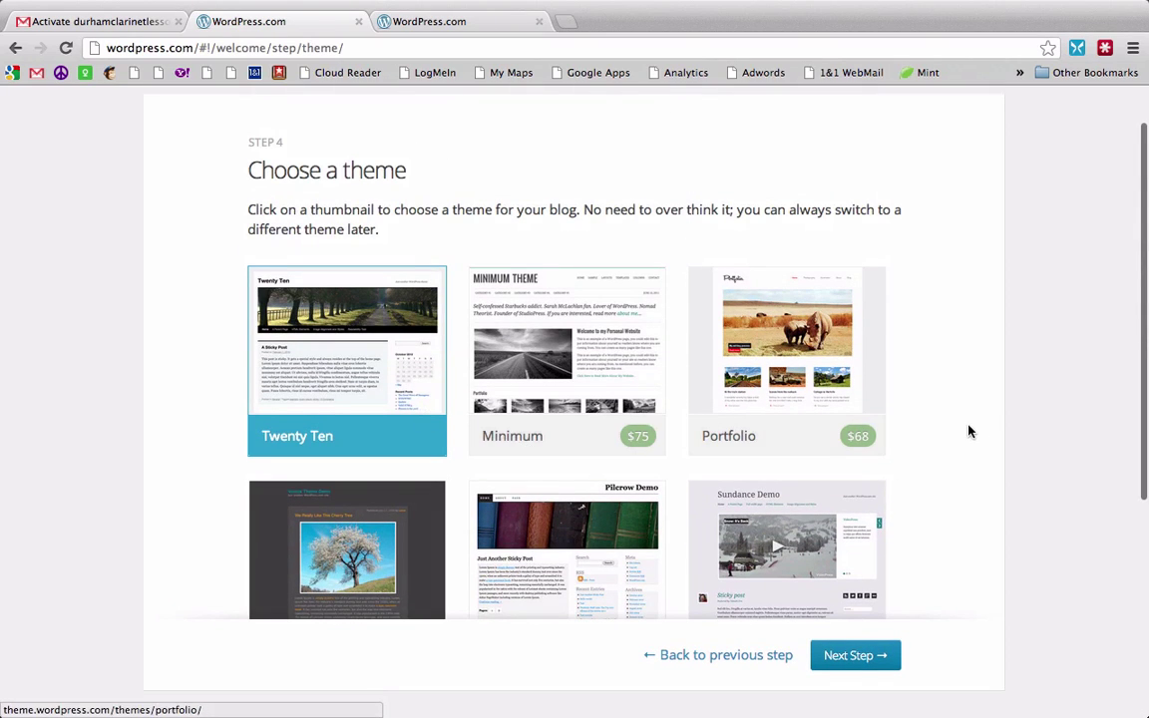
scroll(959, 439, down, 5)
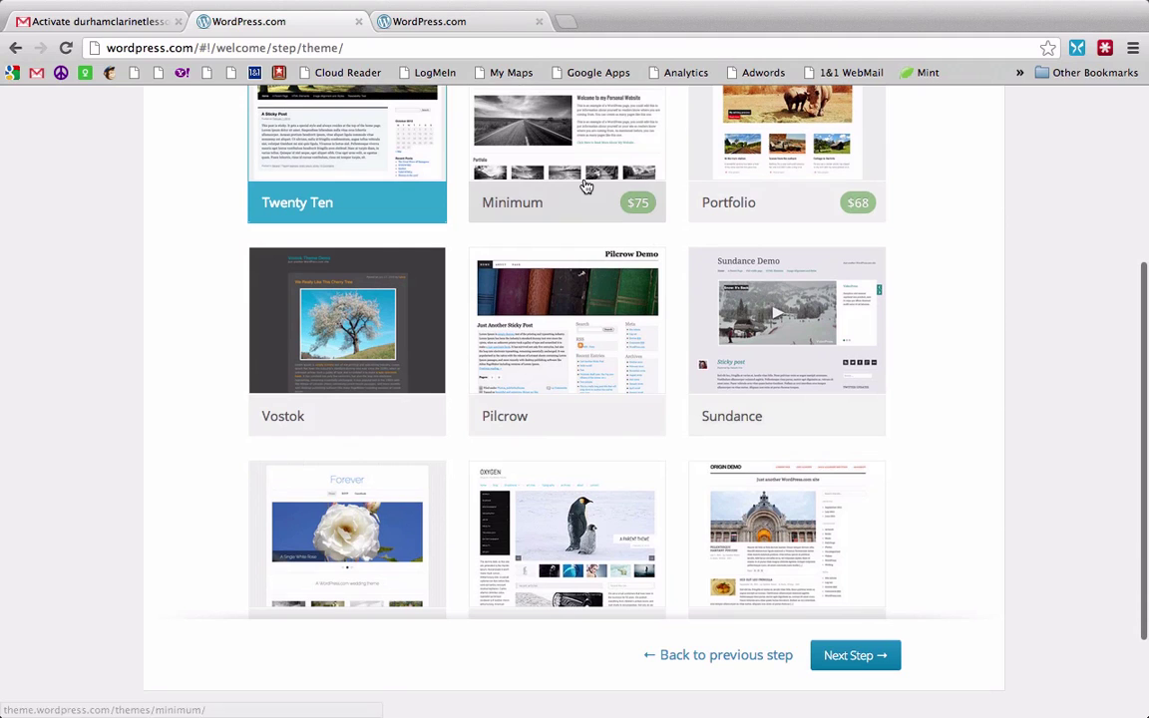
scroll(982, 349, up, 6)
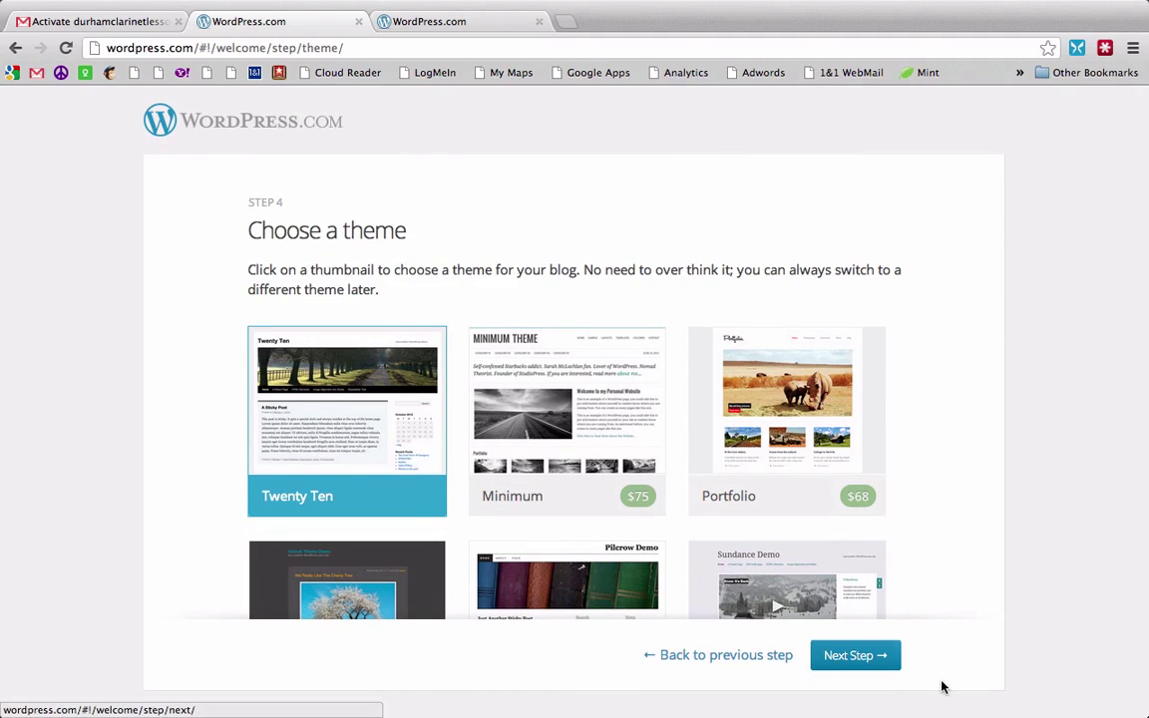
click(867, 658)
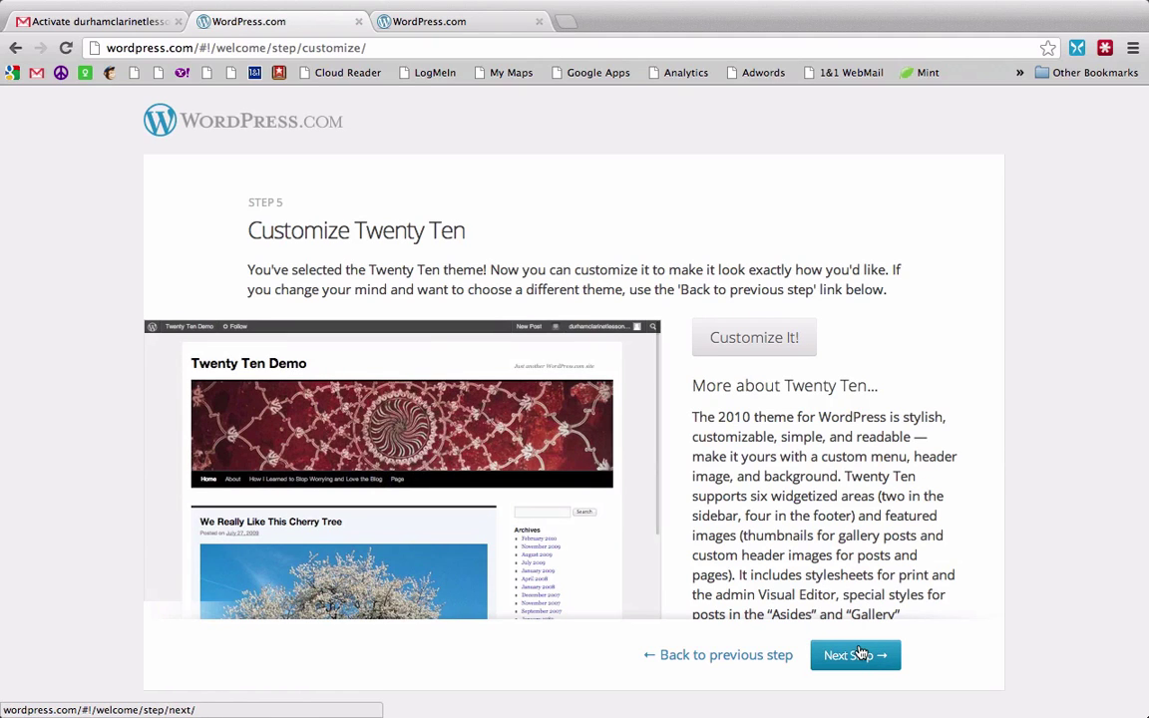
click(860, 653)
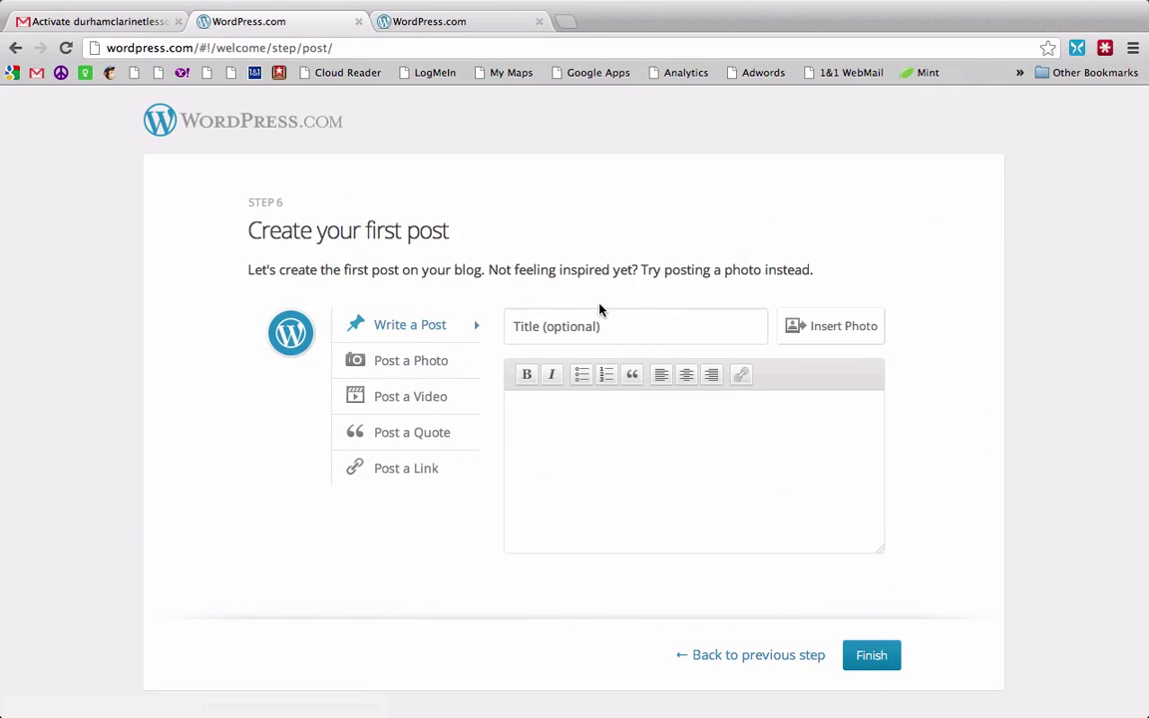
Step: Finish setup, step through the dashboard tour tips, and dismiss it with 'Okay, I'm Ready!'
click(870, 655)
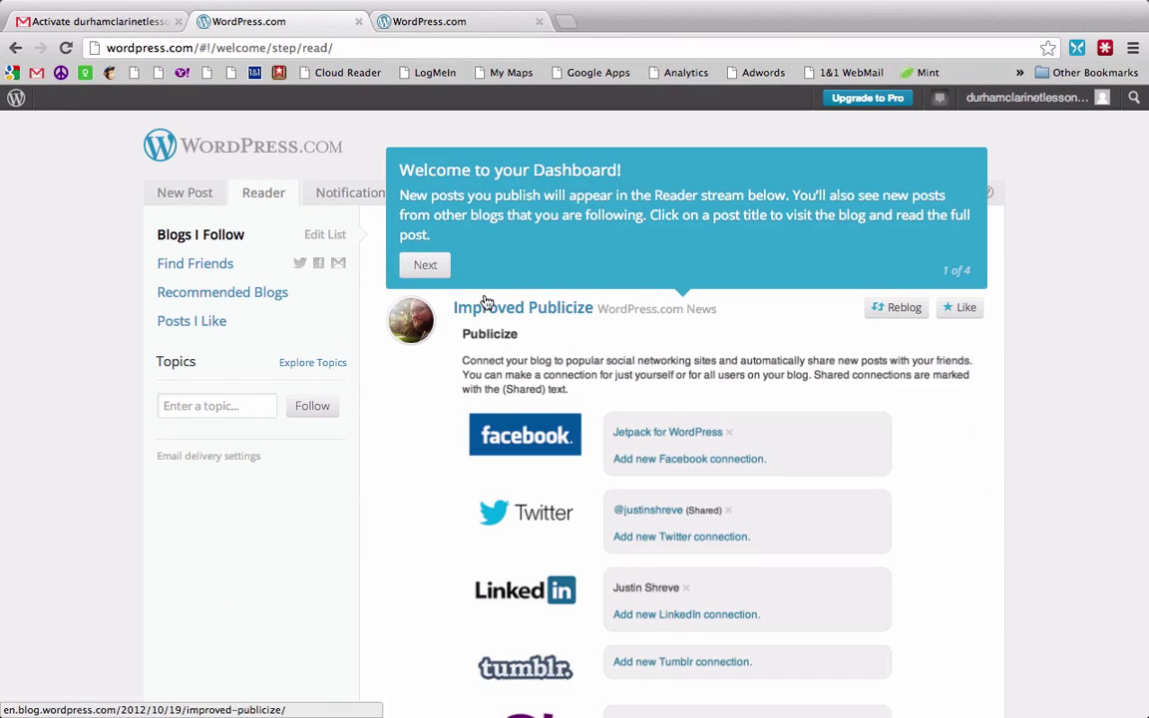
click(424, 267)
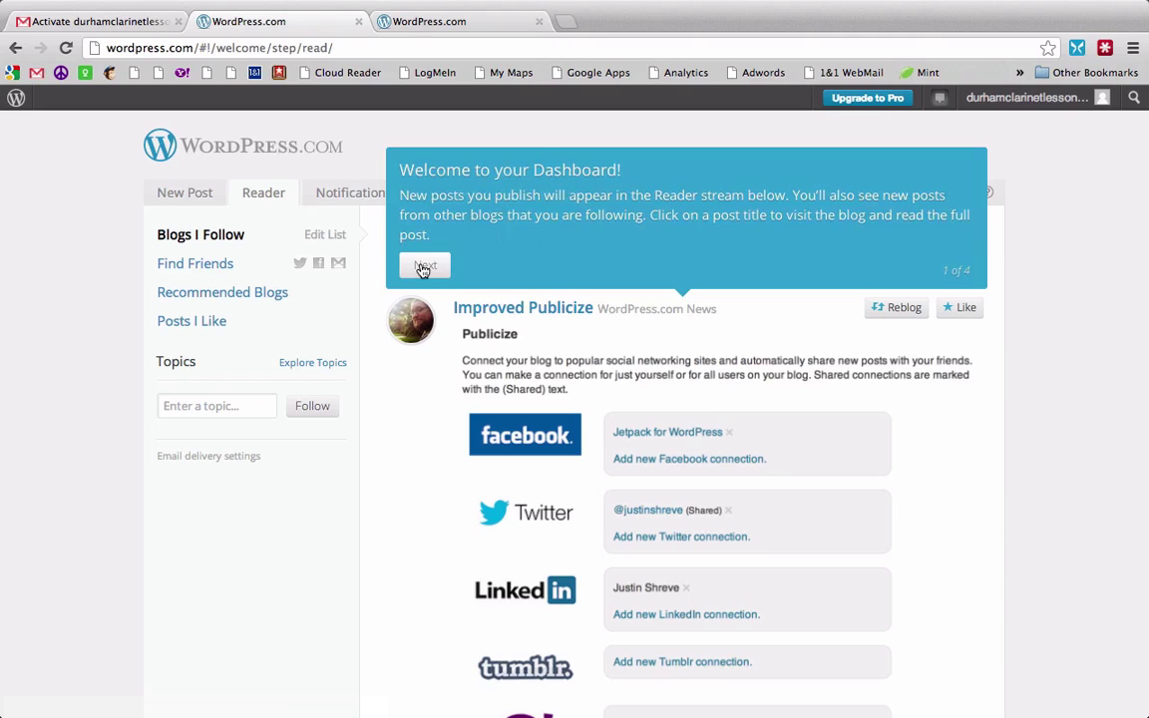
click(419, 544)
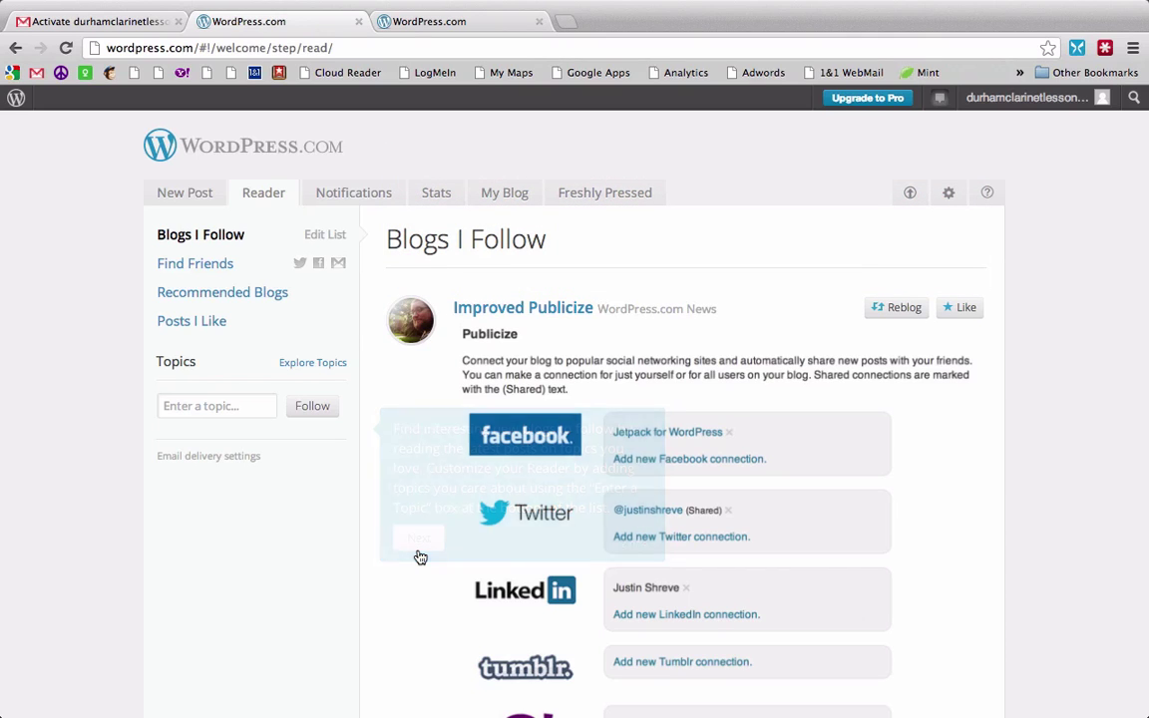
click(184, 310)
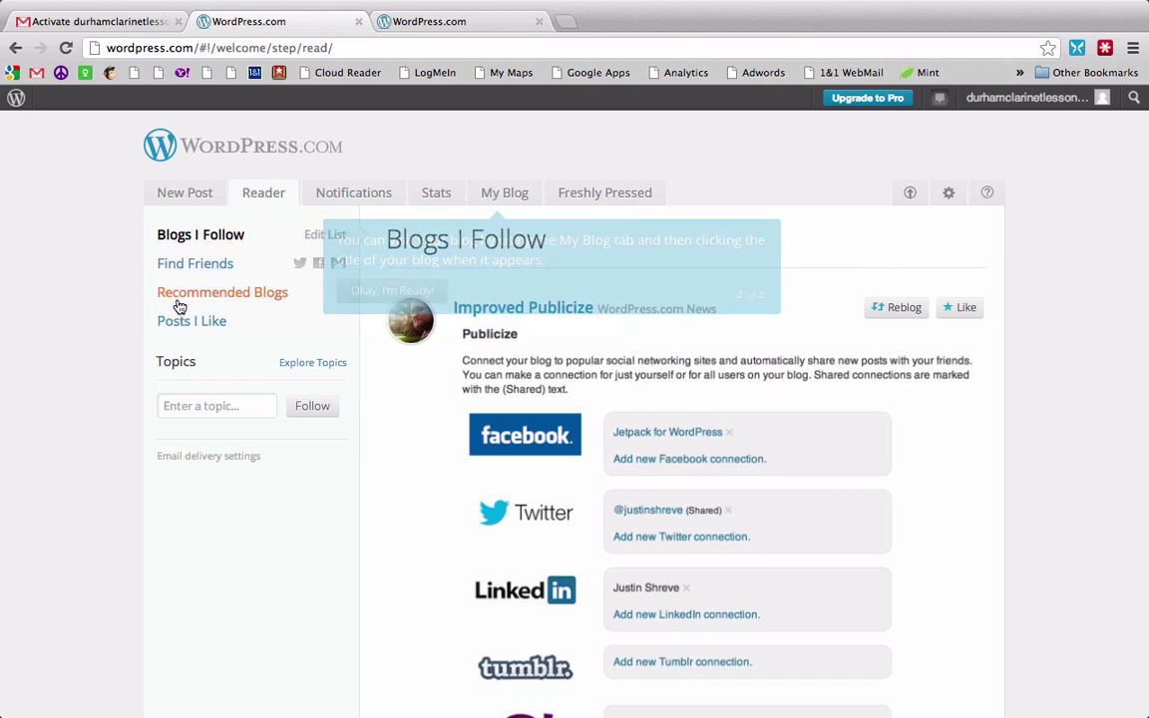
click(408, 292)
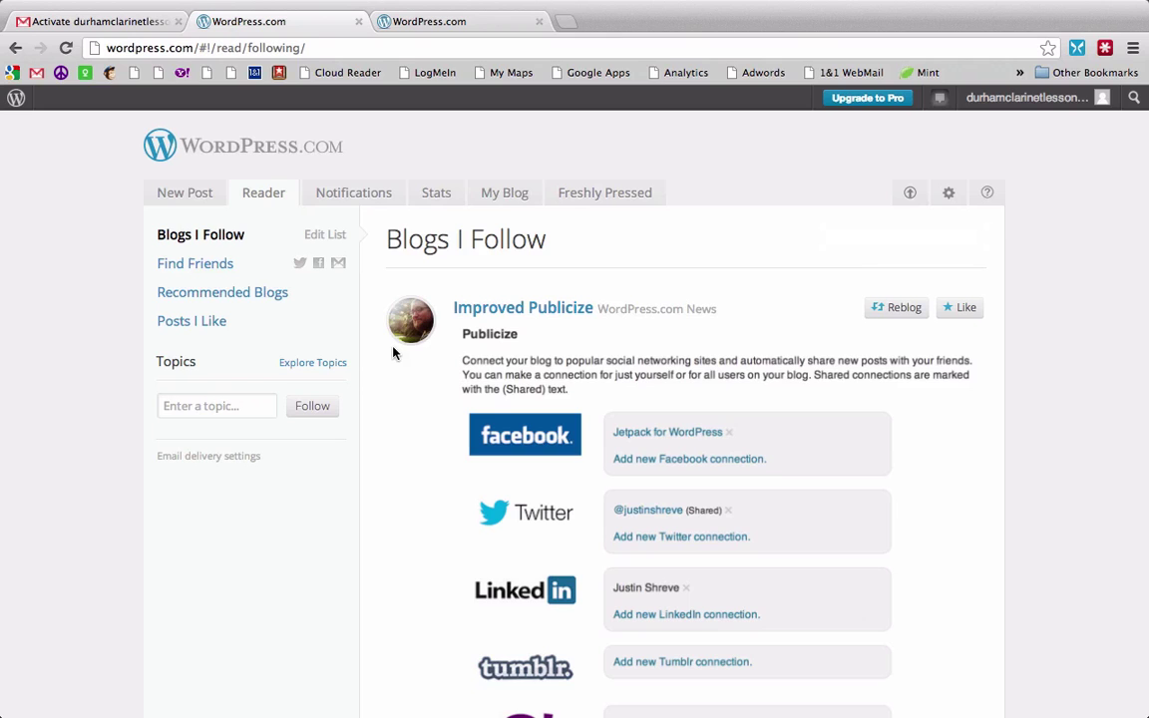
scroll(410, 423, down, 1)
scroll(410, 422, up, 1)
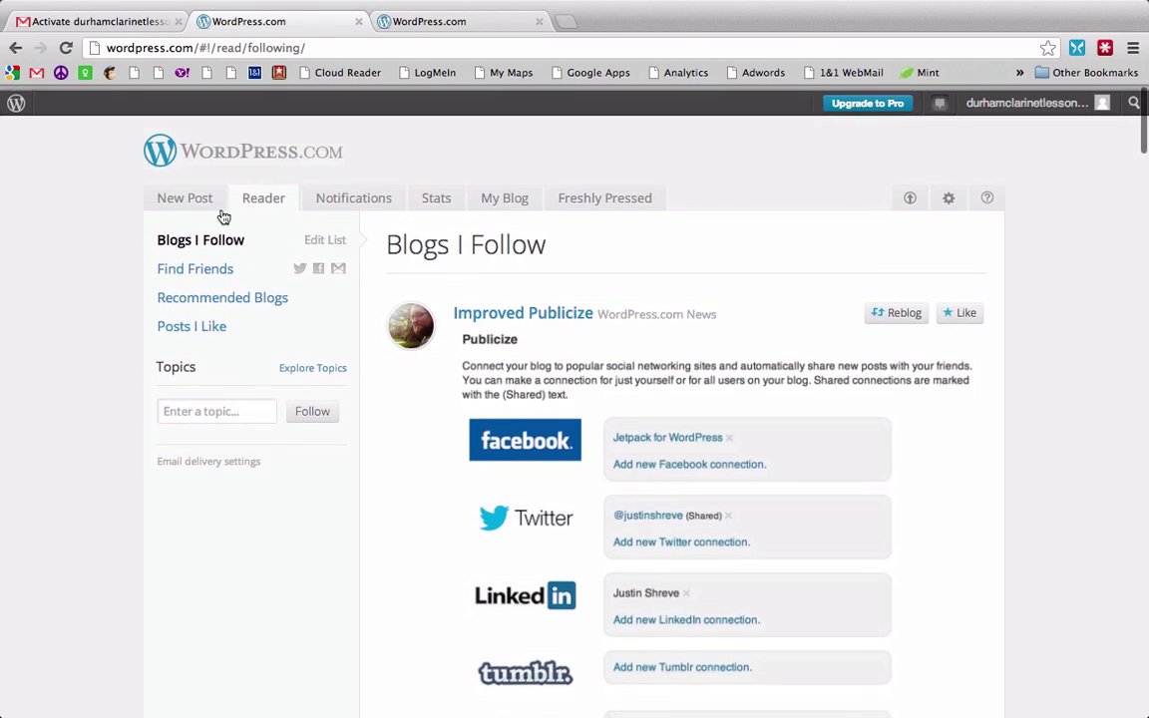
Step: Write a new post titled 'Welcome!' with body 'Welcome to my new website!' and publish it
click(183, 195)
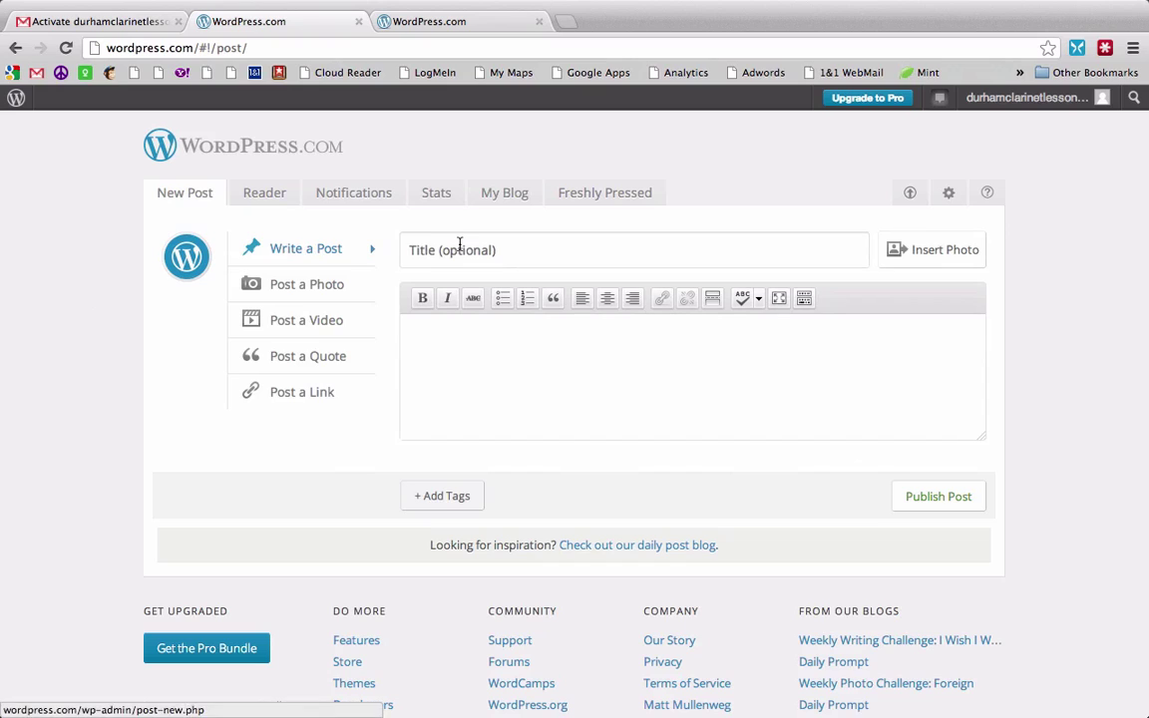
click(459, 244)
text(W)
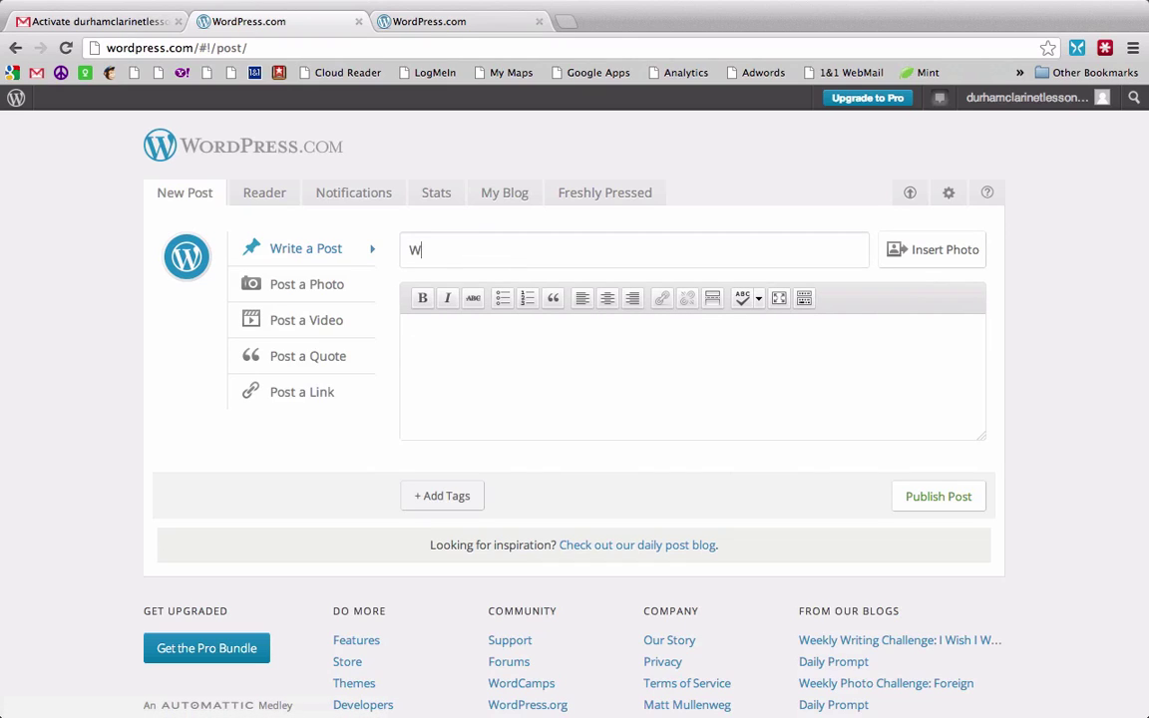
text(elcome!)
key(Tab)
text(Welcome to m)
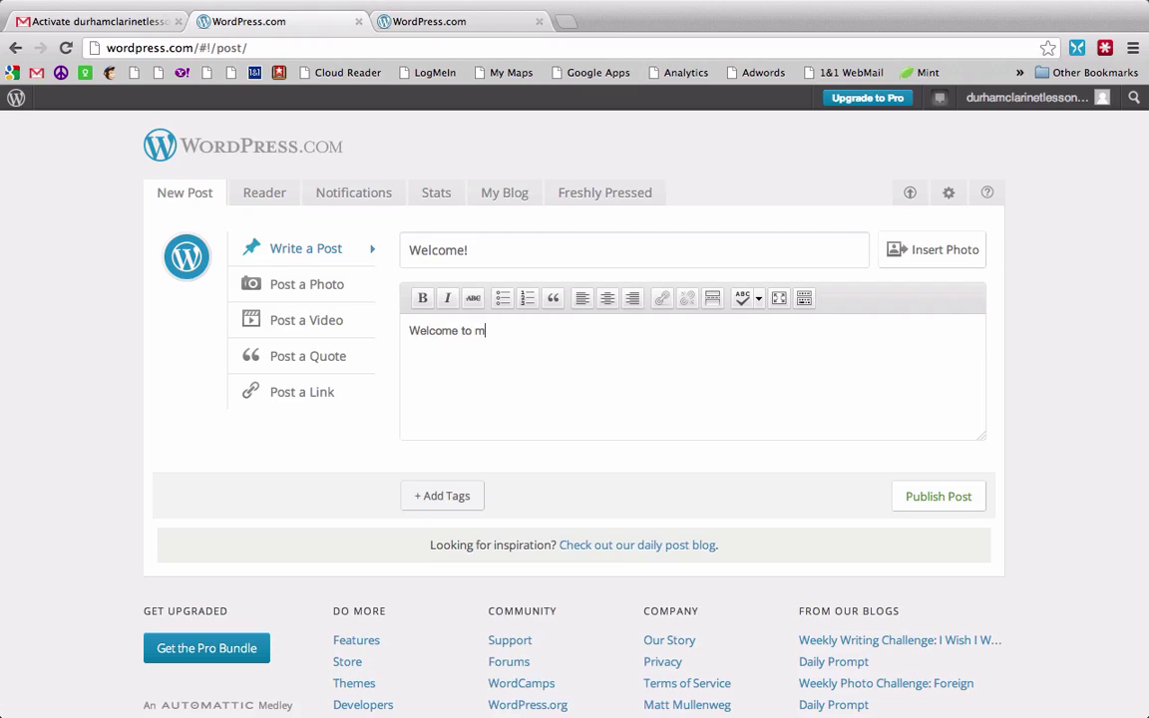
text(y new website!)
click(942, 496)
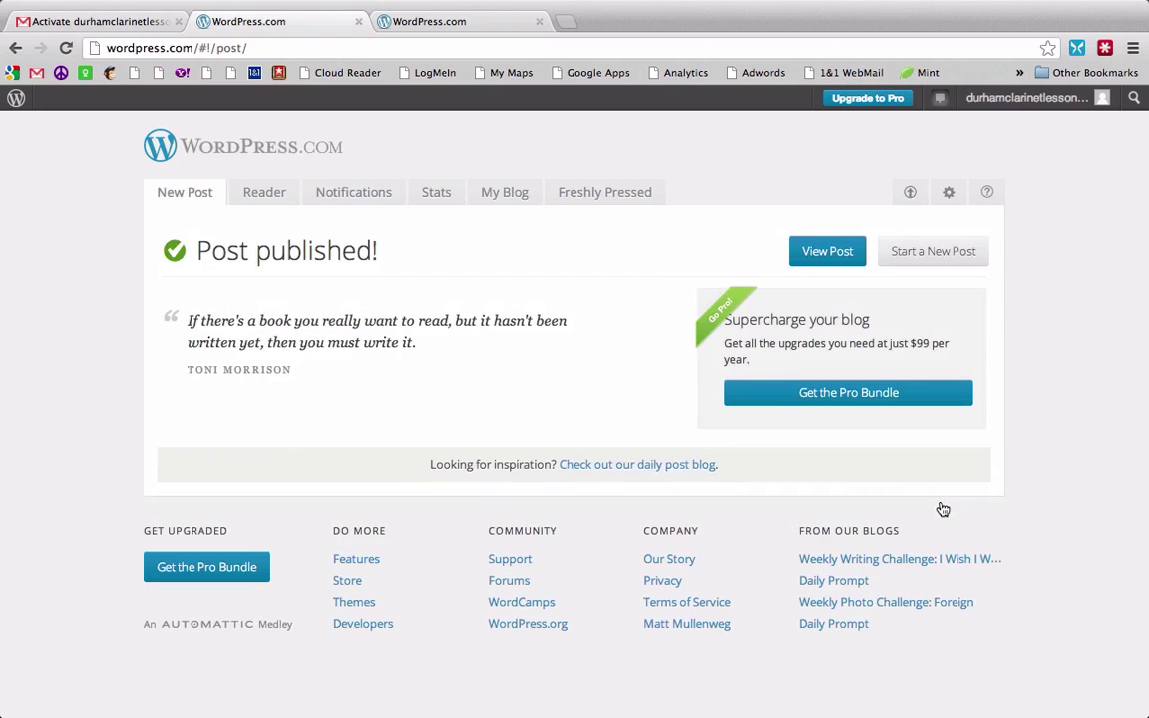
Step: Open the Welcome! post on the live Durham Clarinet Lessons site and look over its address and content
click(823, 267)
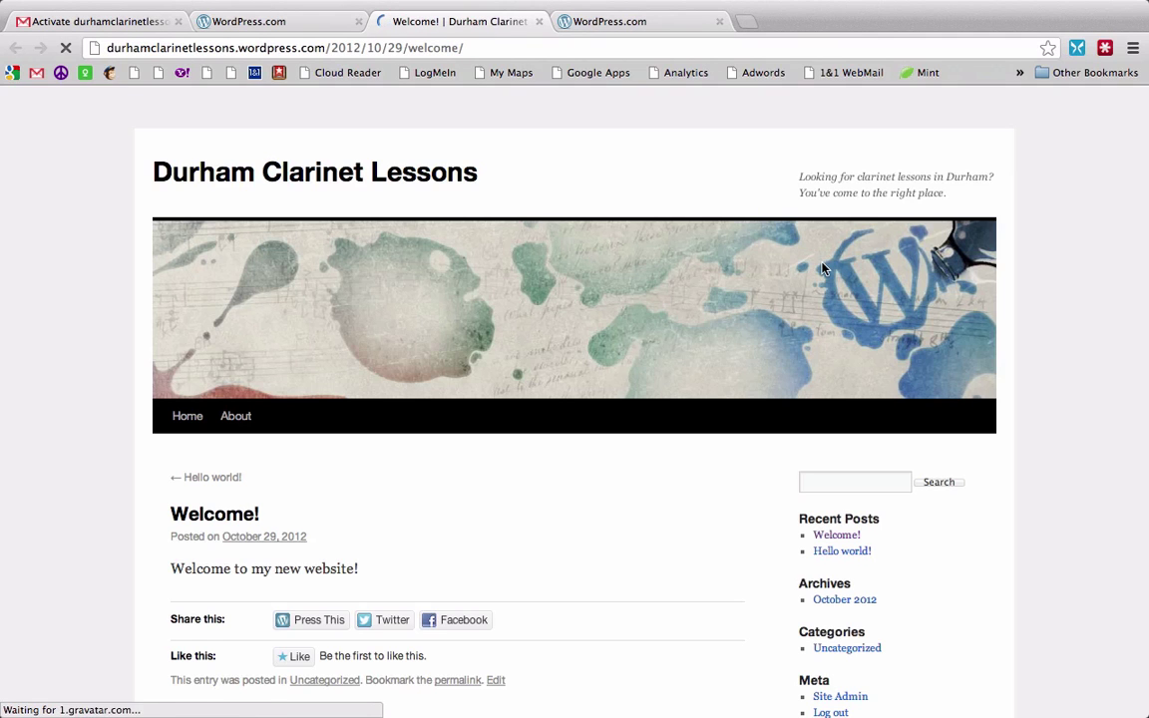
drag(488, 48, 94, 48)
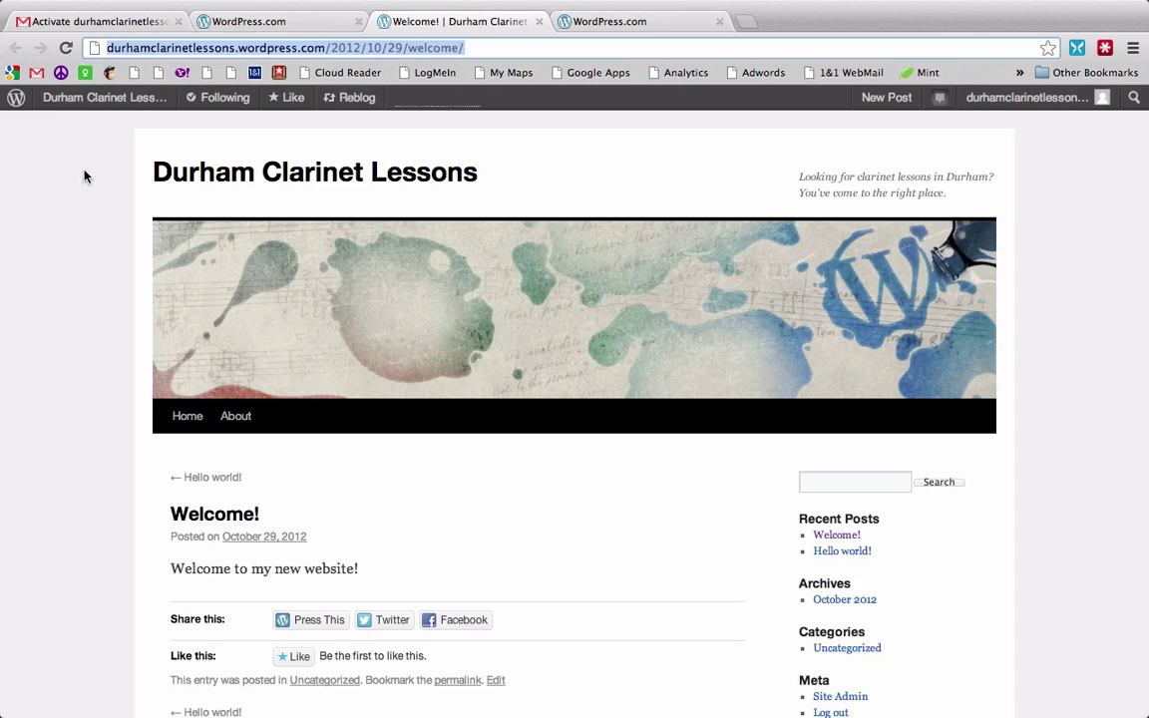
scroll(84, 332, down, 3)
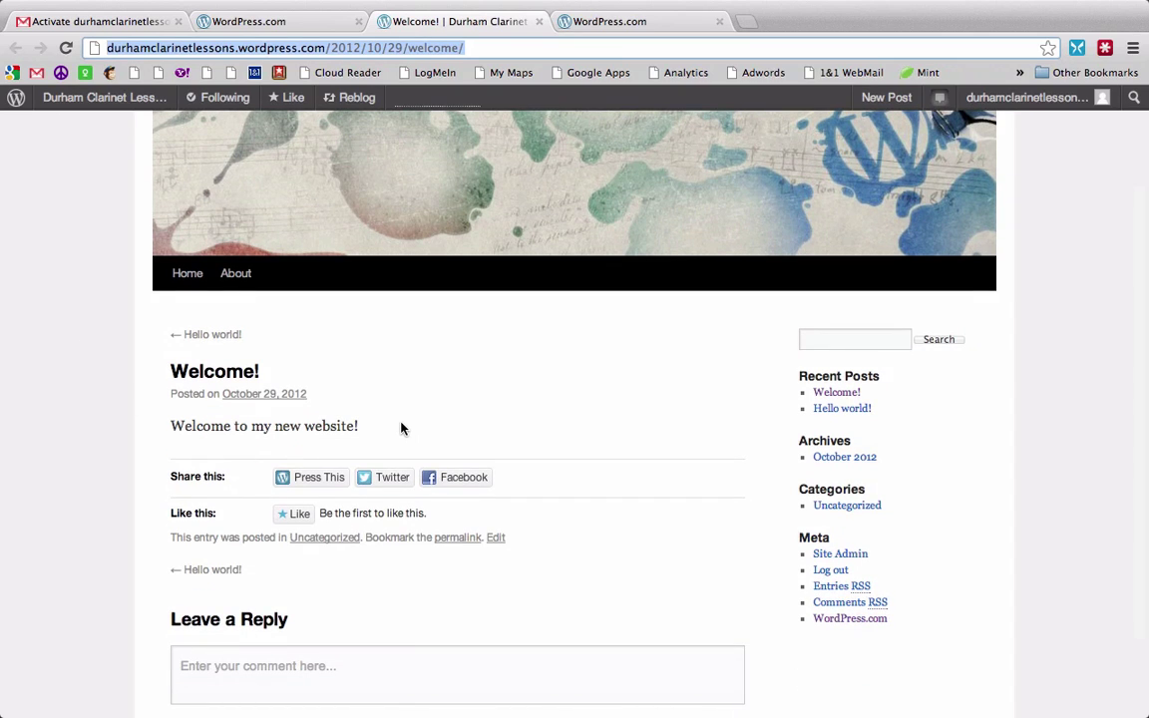
scroll(402, 429, up, 3)
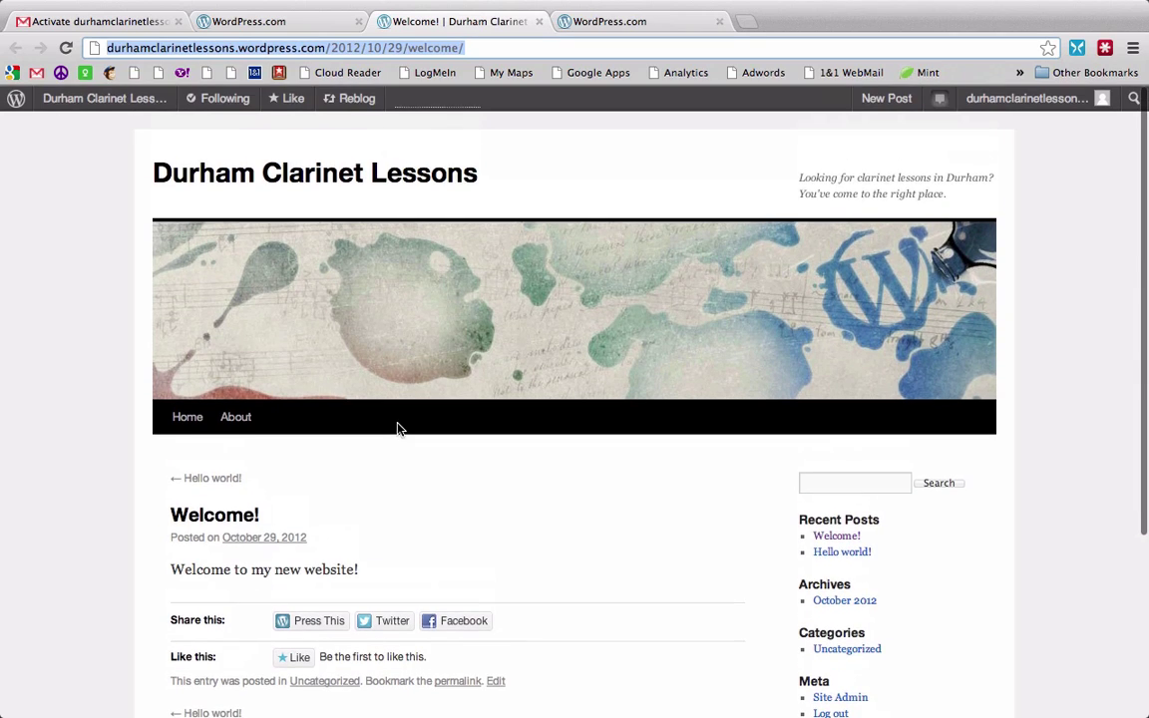
mouse_move(127, 99)
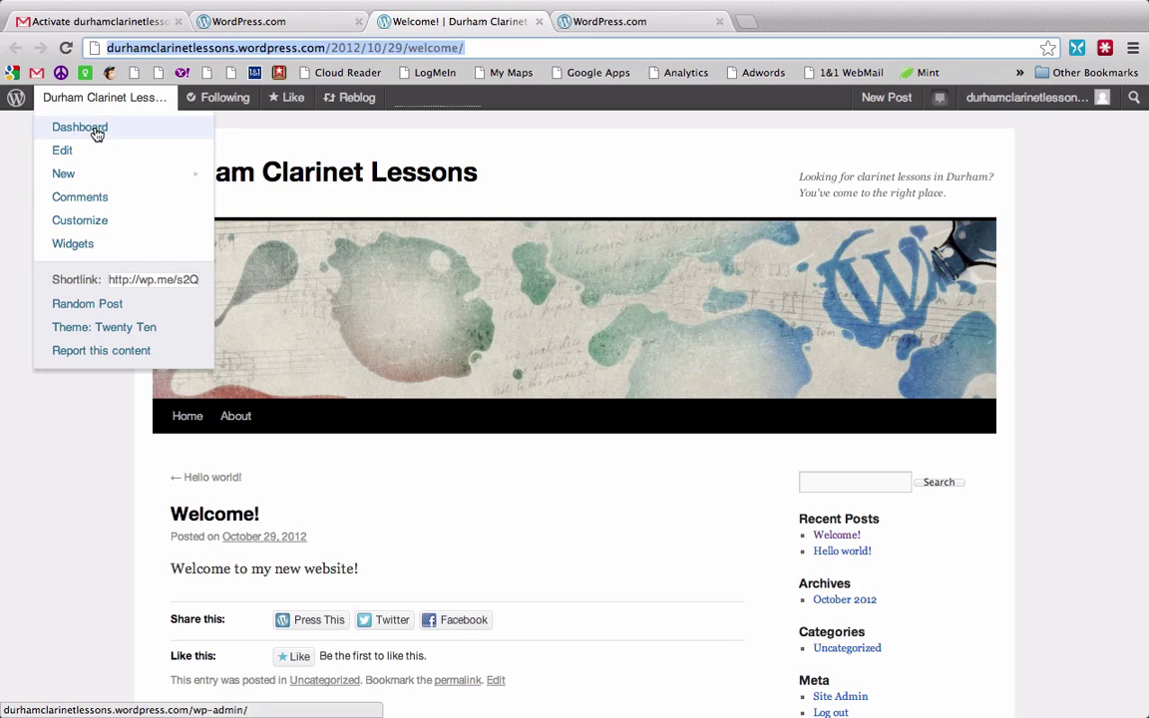
Step: Open the Durham Clarinet Lessons dashboard and look over its Posts, Pages and Appearance menus
click(97, 133)
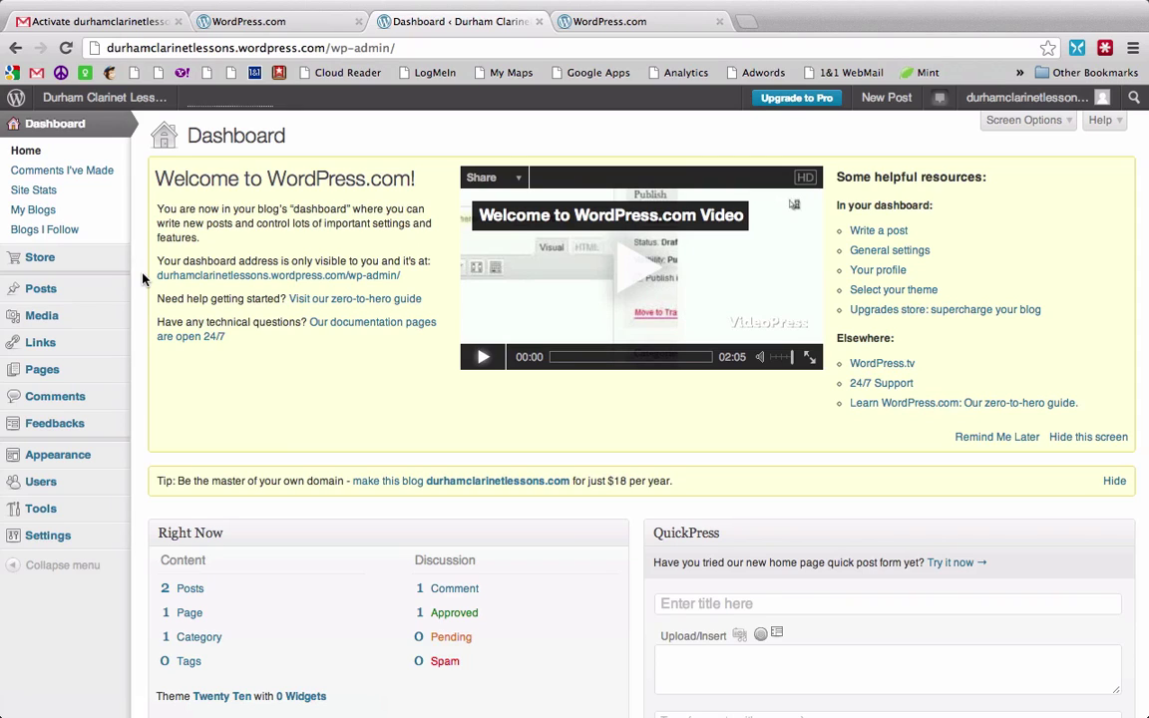
mouse_move(48, 293)
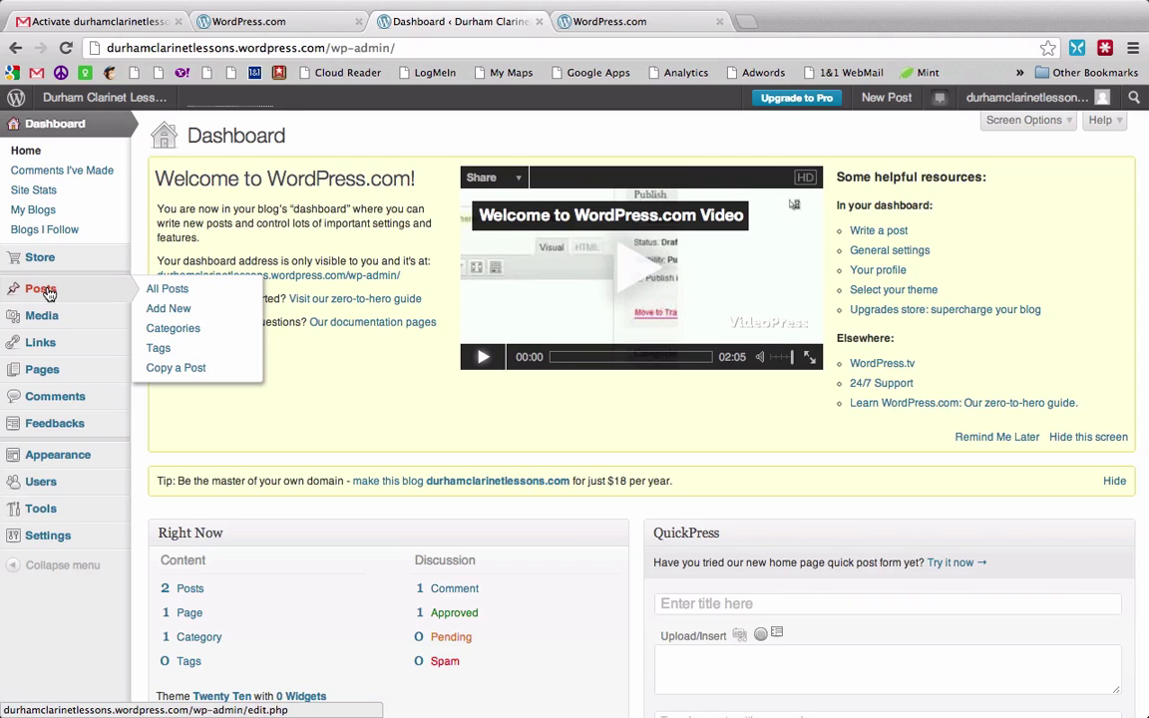
mouse_move(50, 374)
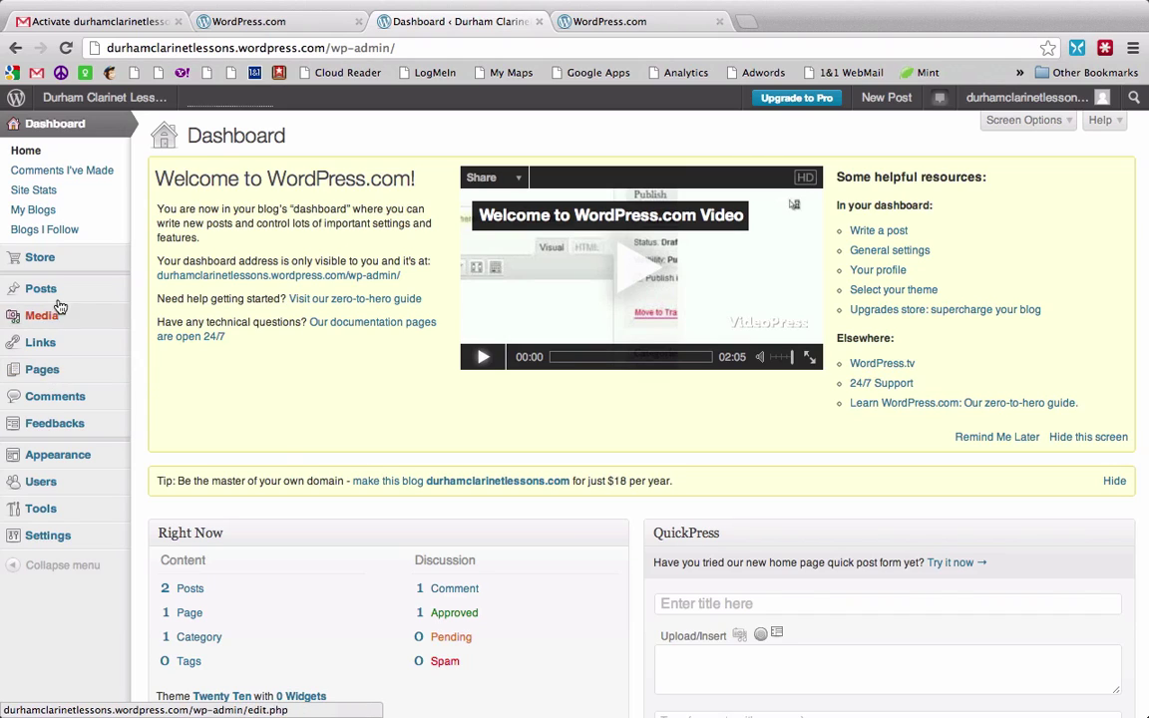
mouse_move(71, 466)
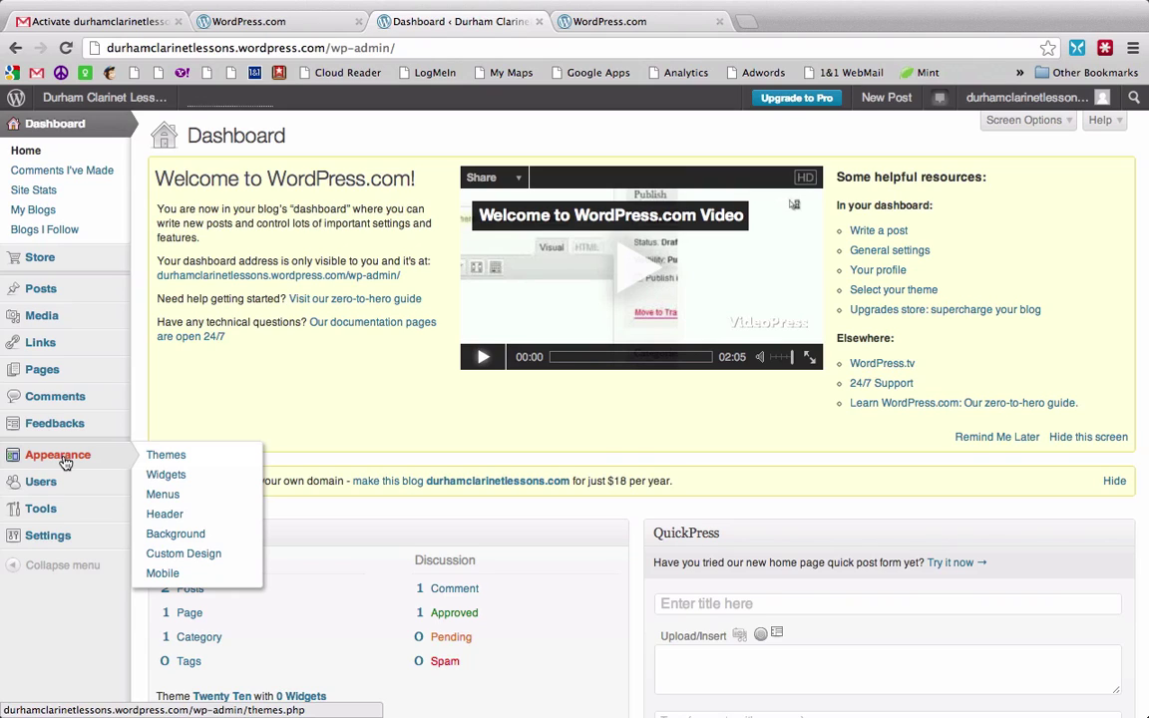
mouse_move(748, 29)
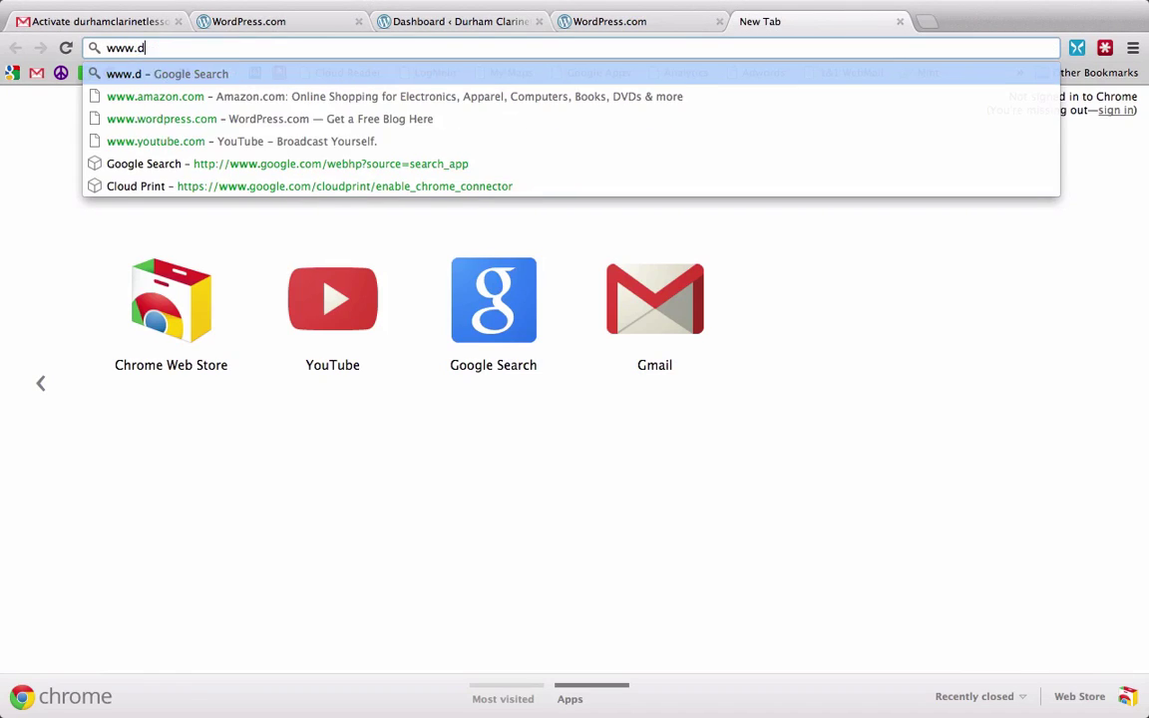
text(lar)
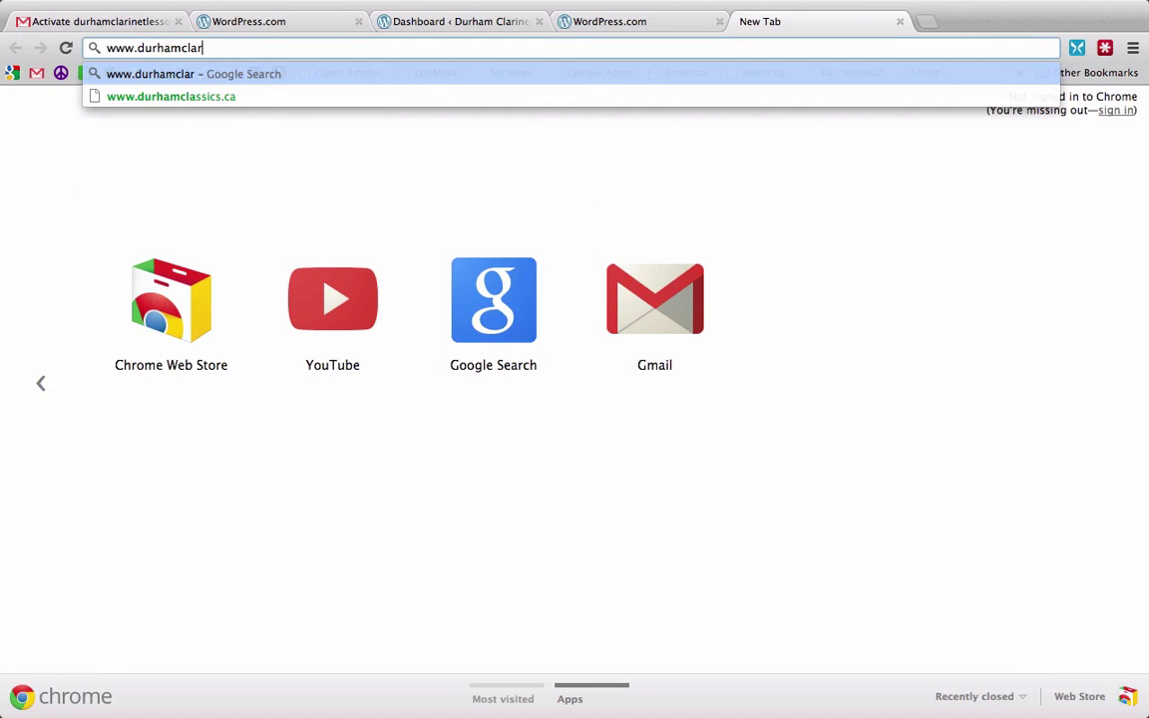
text(inetlessons.wordpress)
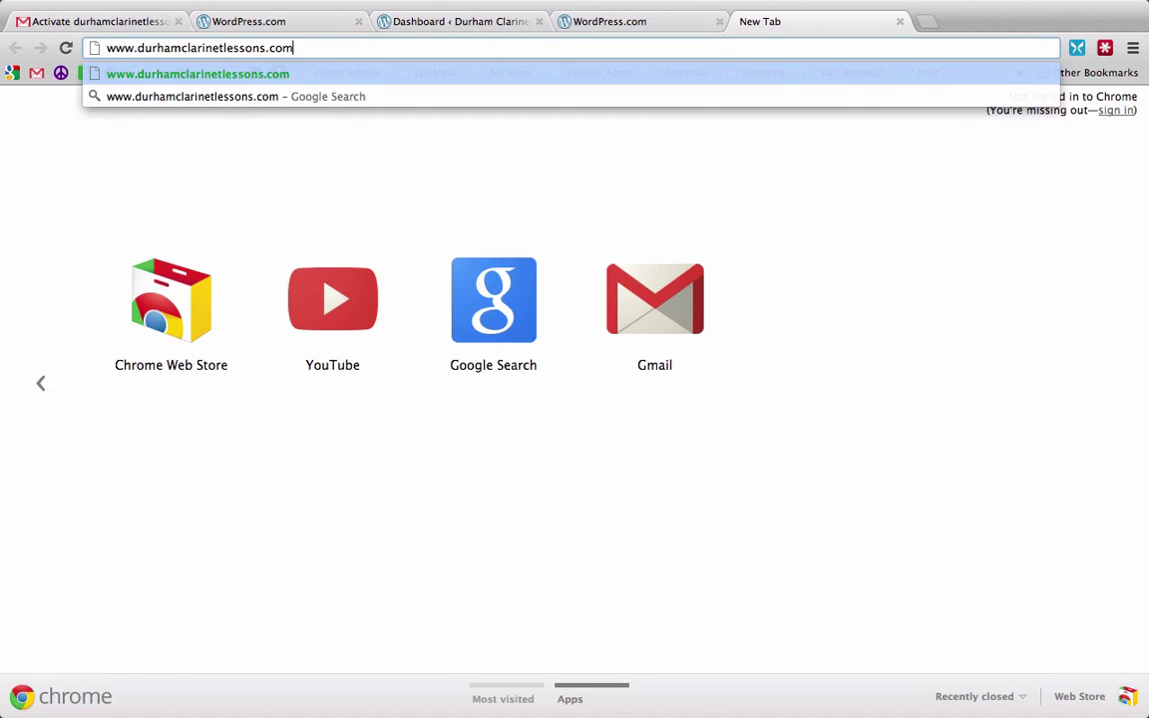
text(.com)
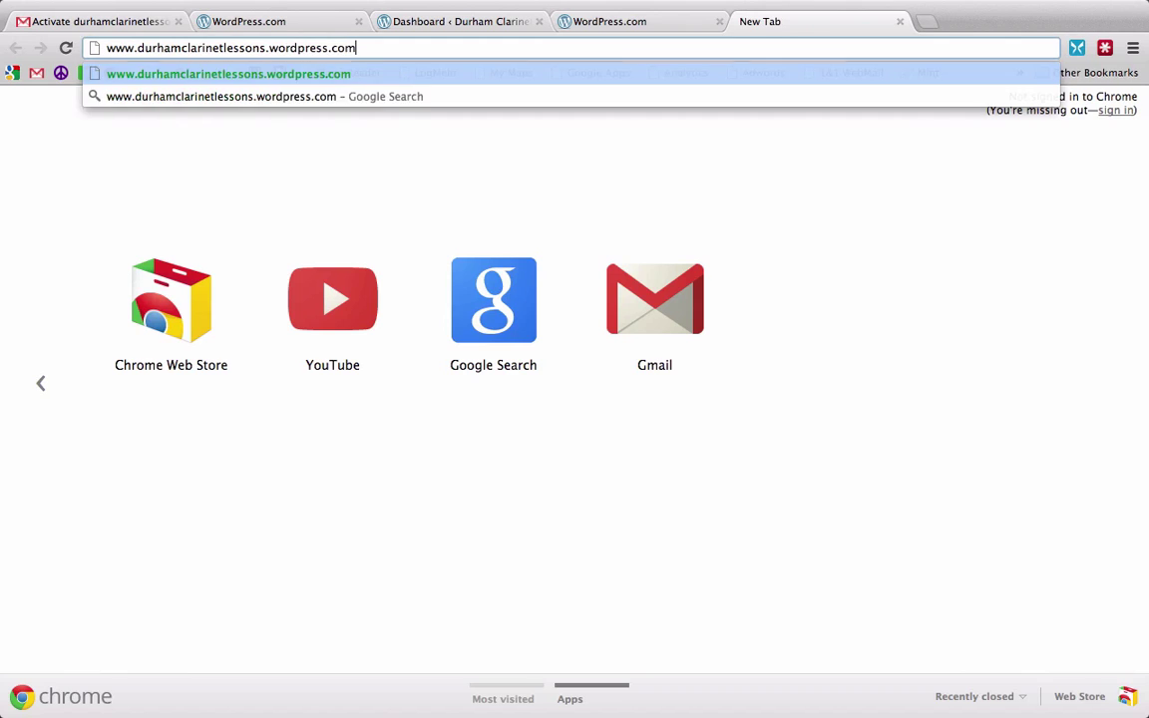
key(Return)
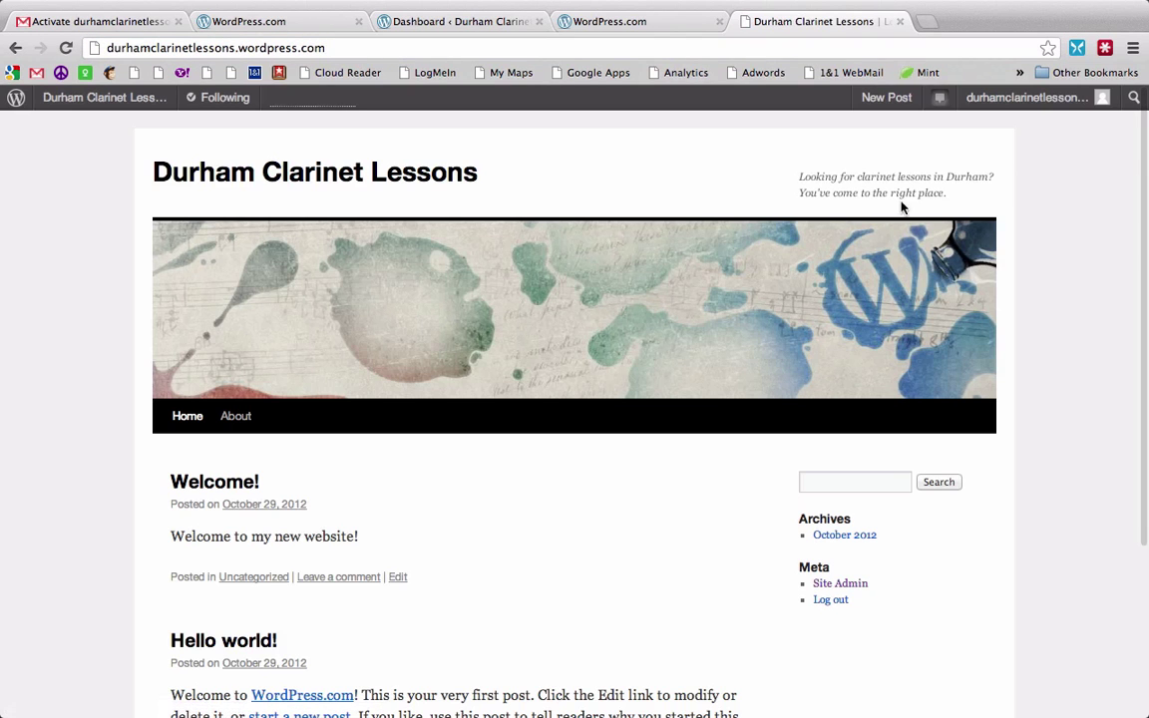
scroll(1038, 336, down, 5)
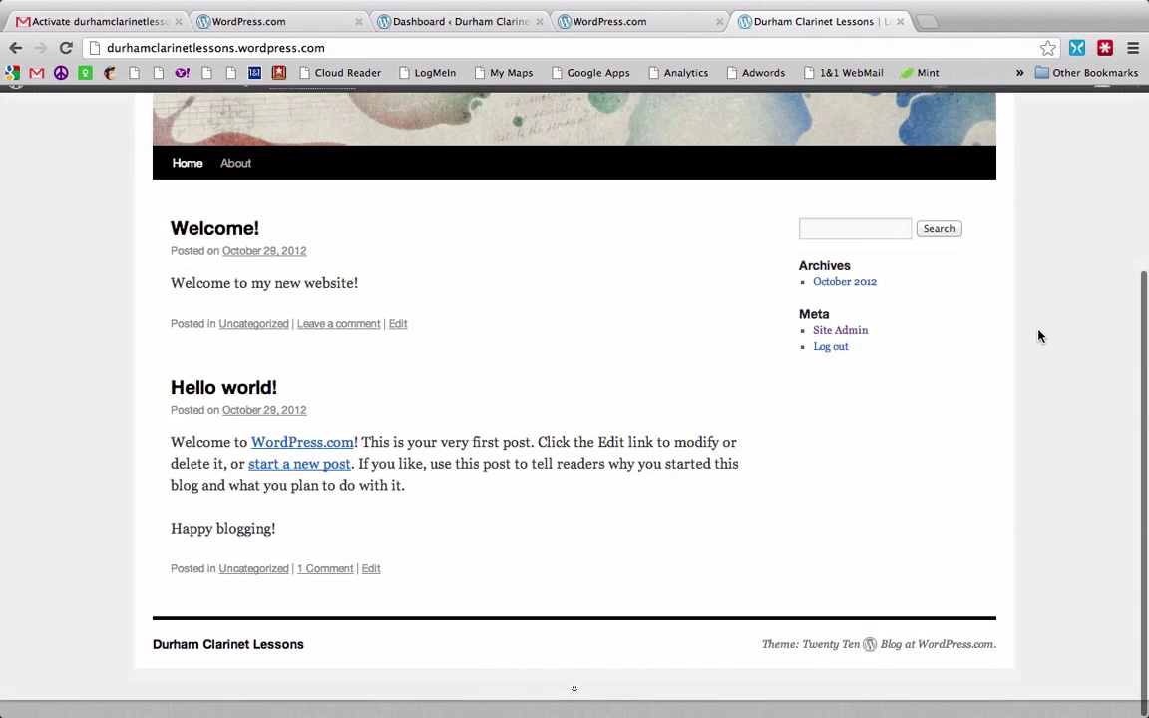
scroll(1038, 336, up, 5)
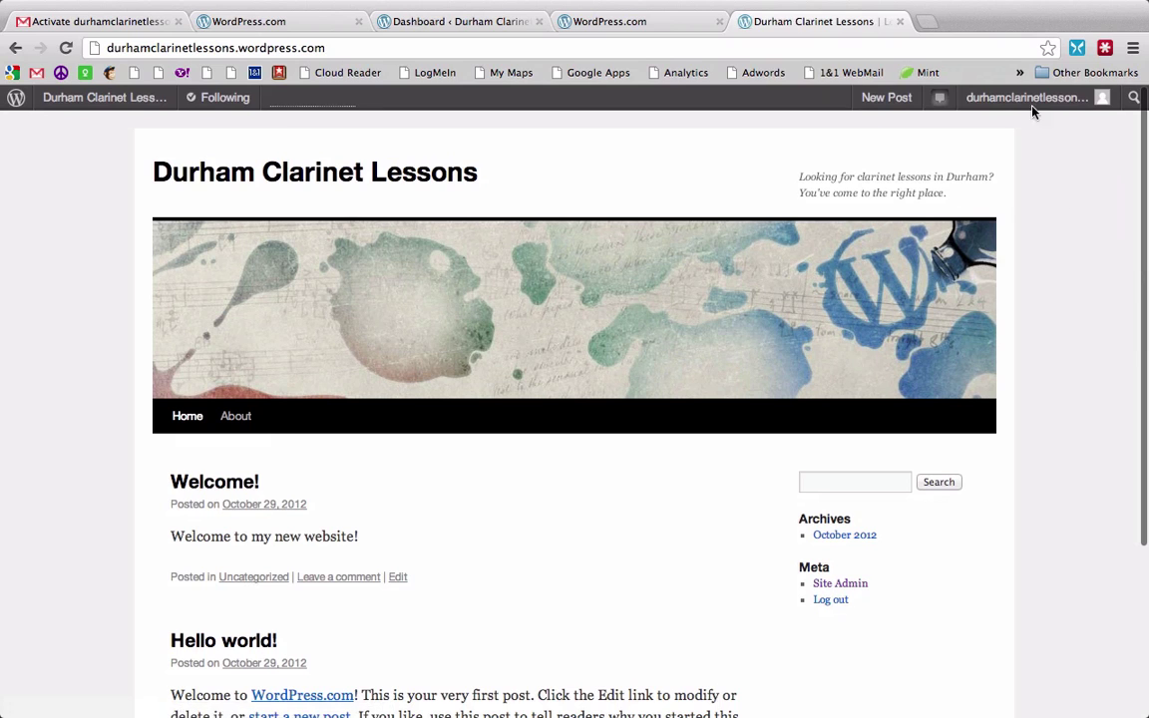
Step: Sign out of WordPress.com and reload the Durham Clarinet Lessons blog as a public visitor
mouse_move(1036, 104)
click(987, 249)
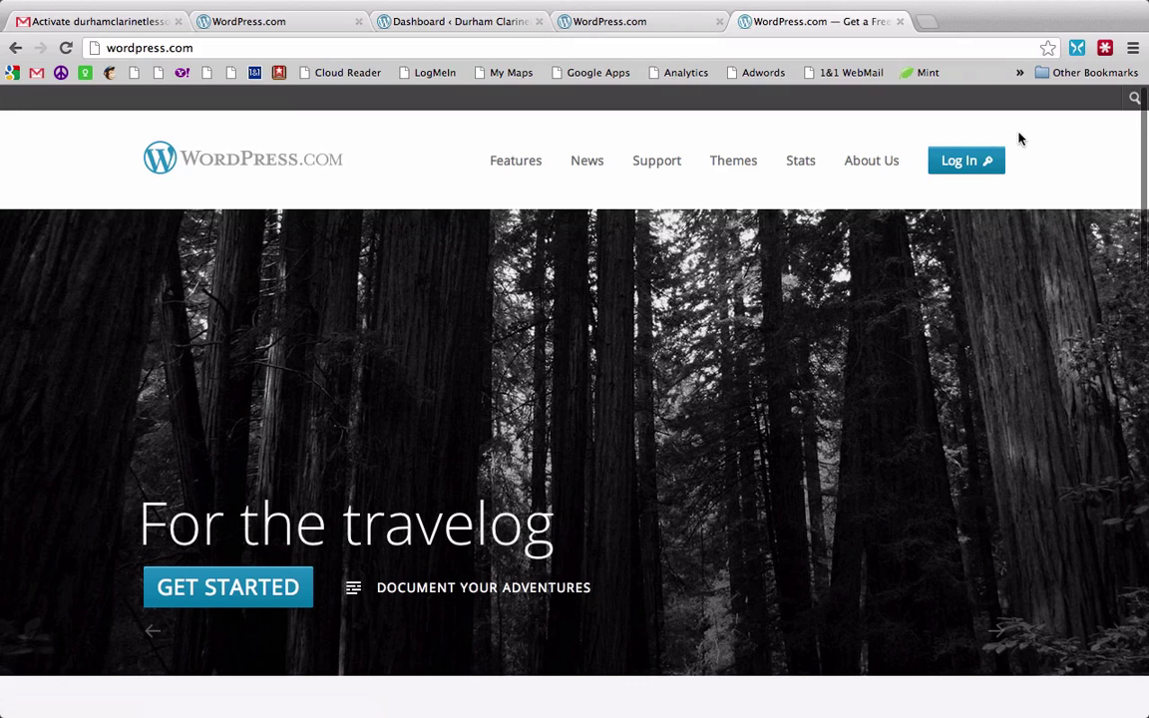
click(385, 52)
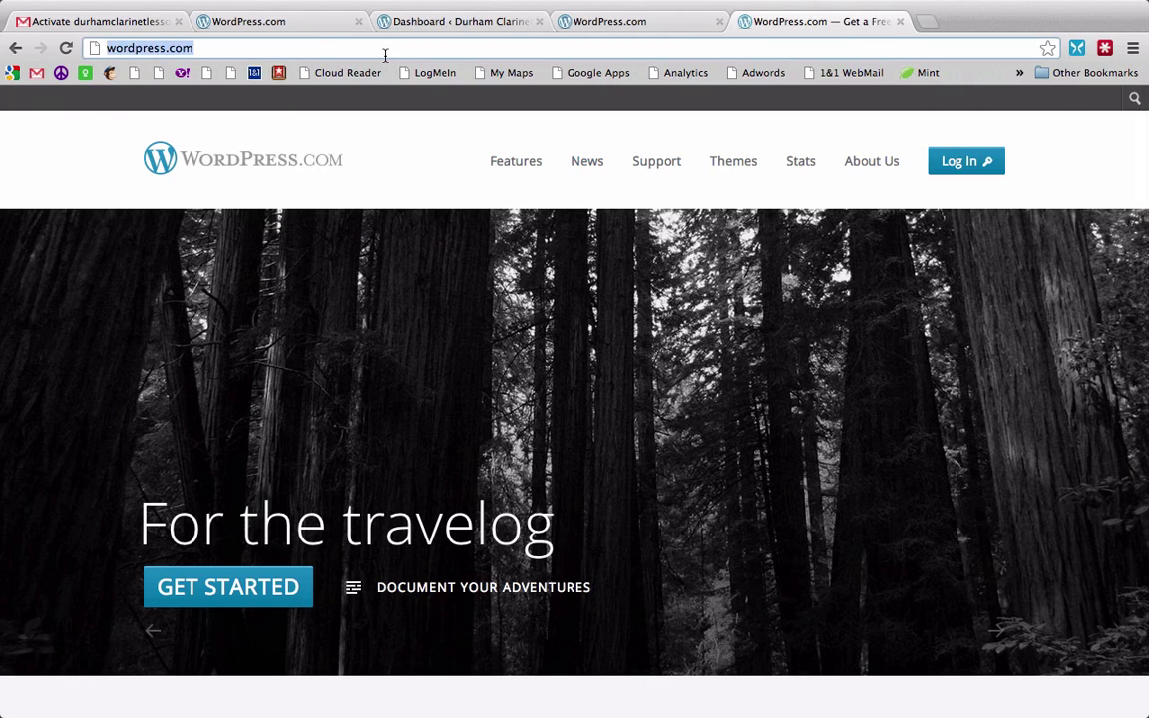
text(durhamclarinetlessons.)
key(Return)
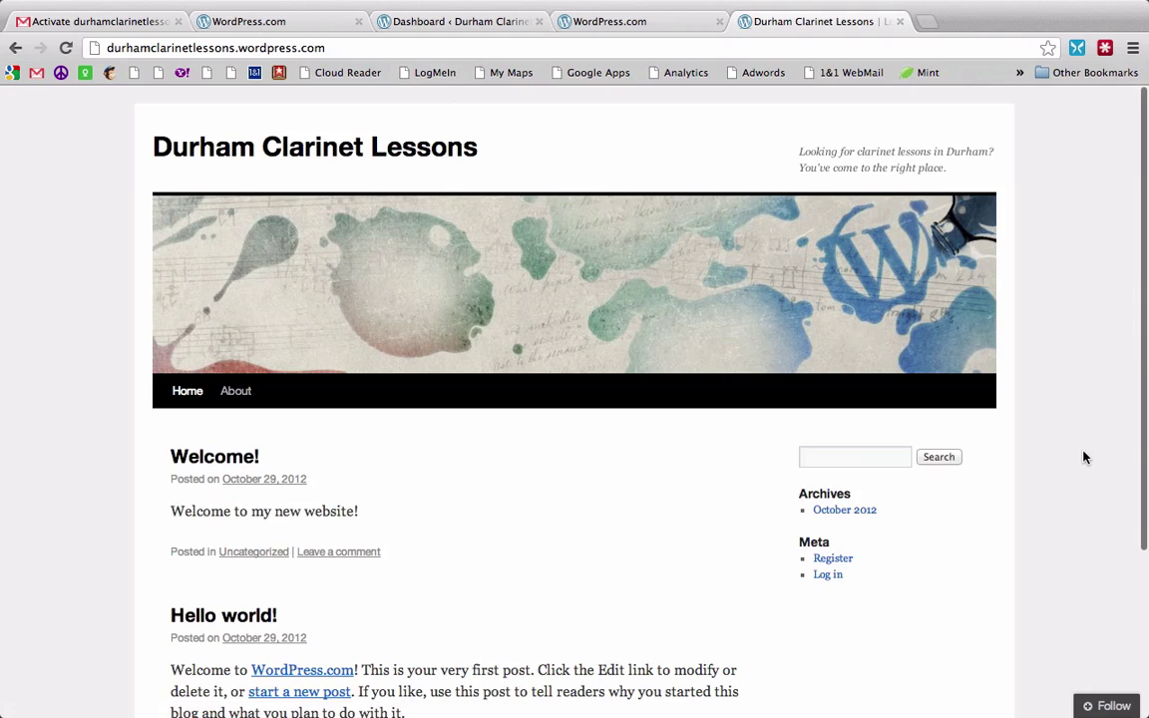
scroll(1081, 456, down, 3)
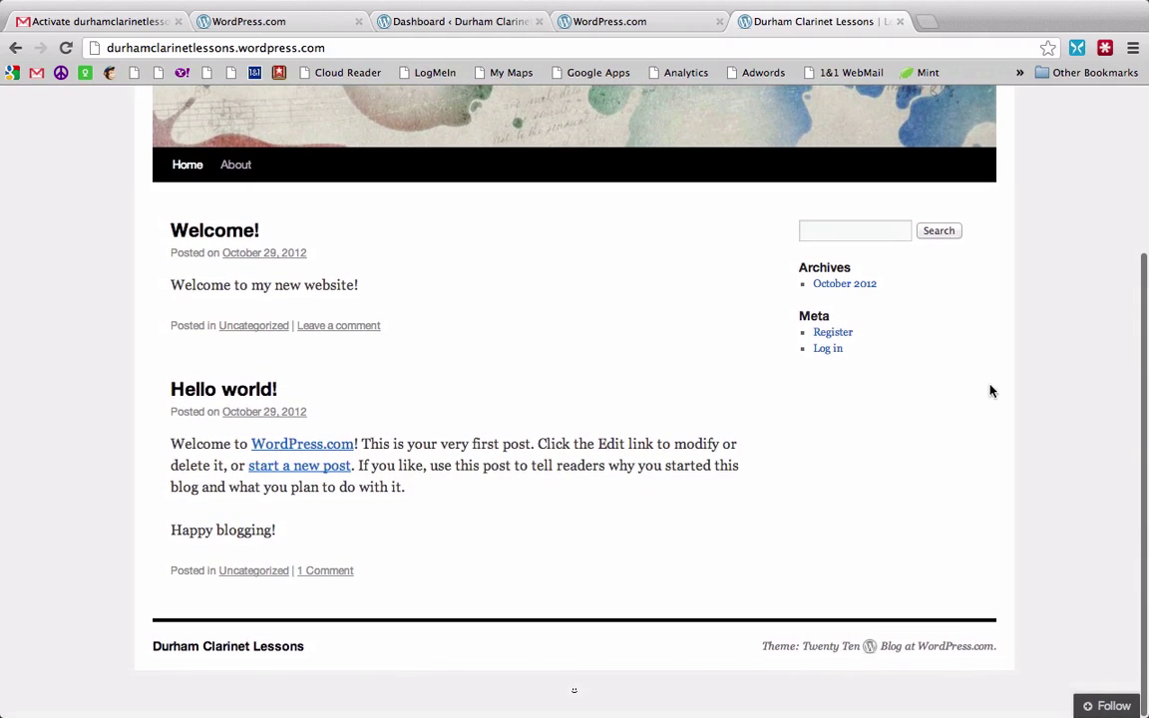
Step: Log in from the blog's Meta login link with the blog's own username and password
click(816, 355)
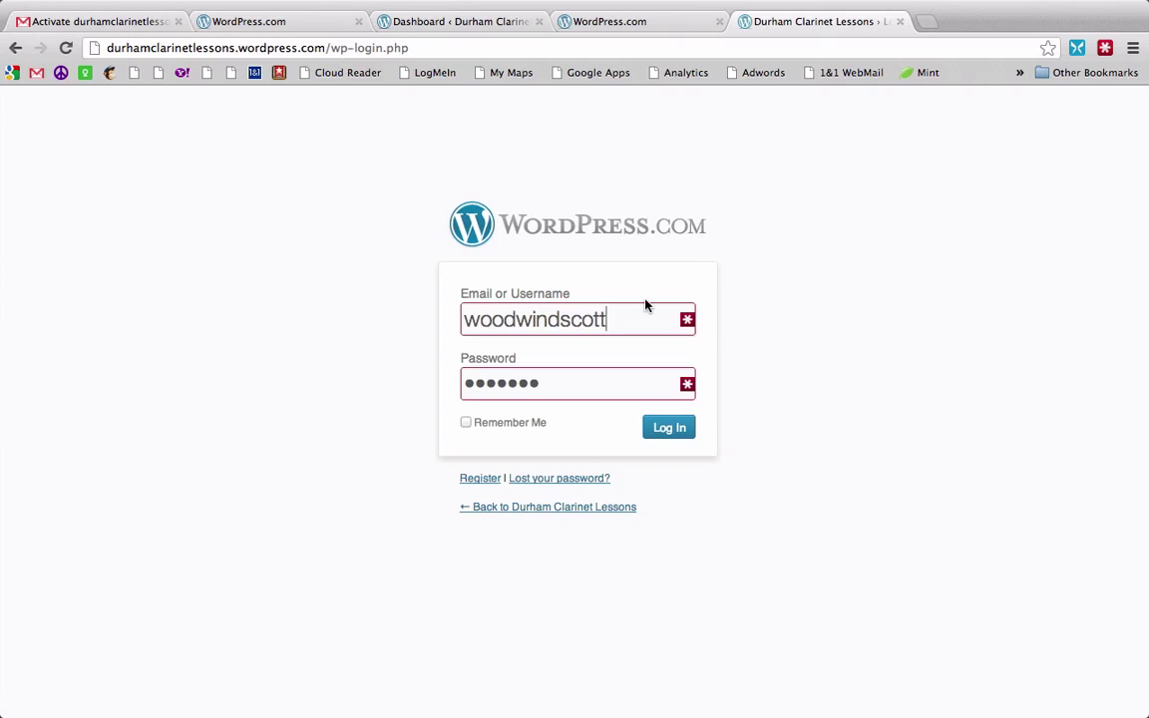
drag(645, 305, 238, 313)
text(durham)
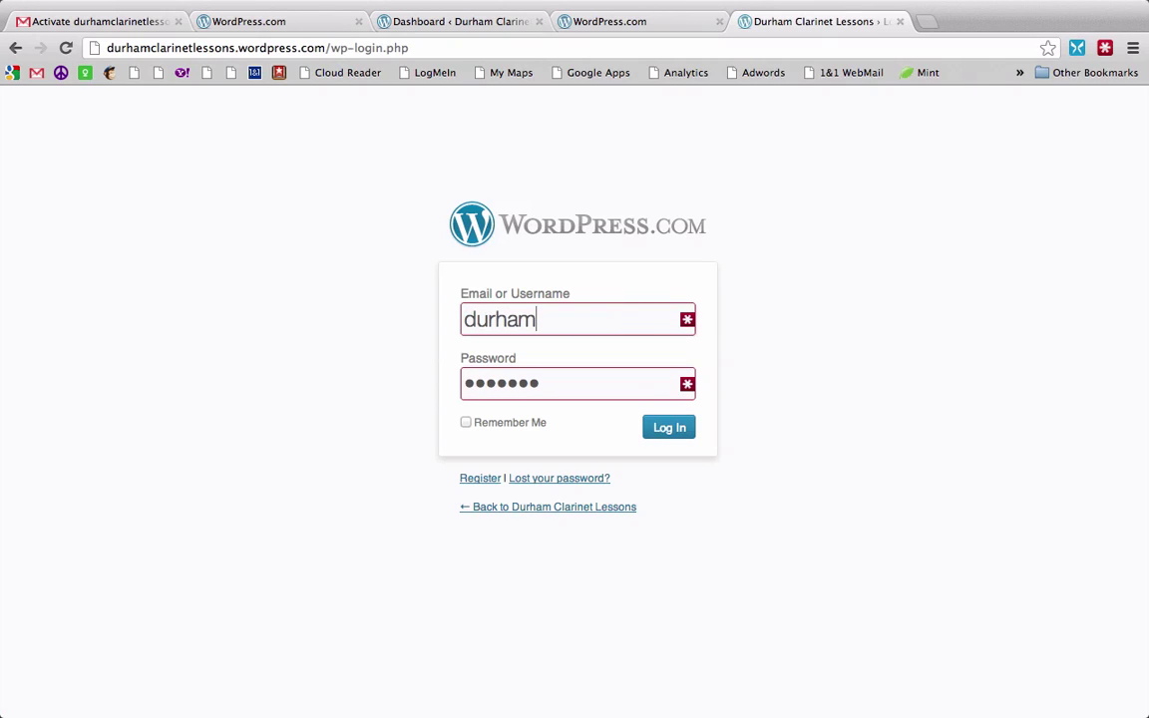
text(clarinetlessons)
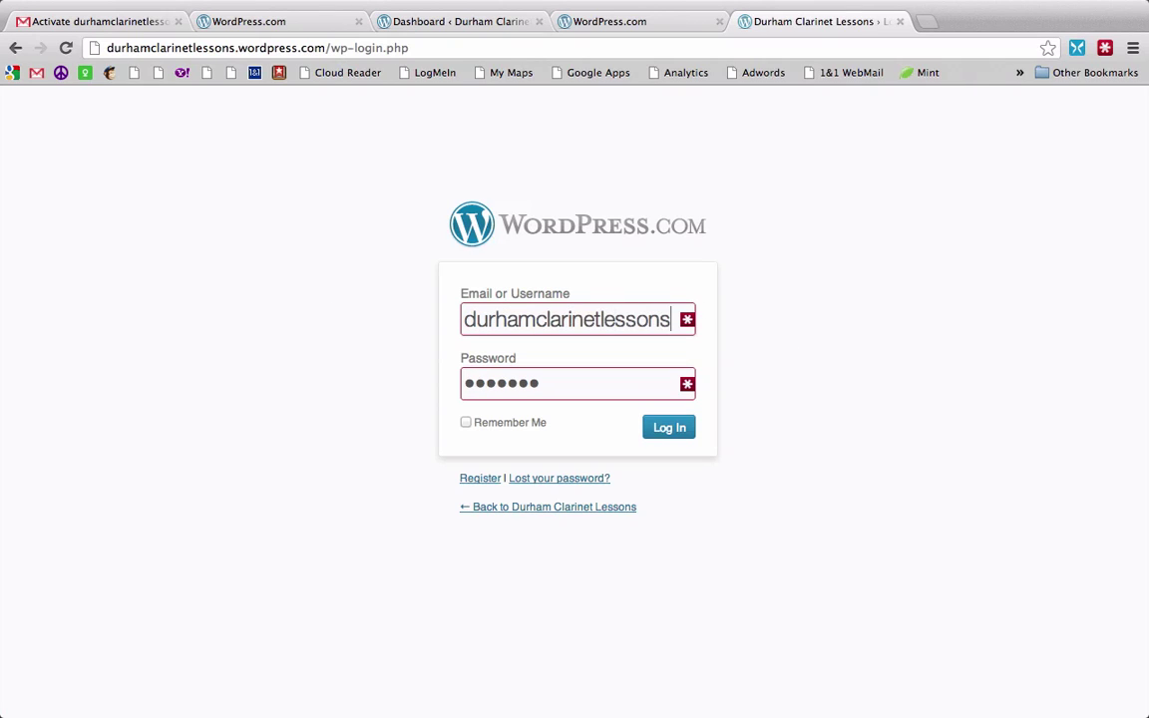
key(Tab)
text(●●●●●●●)
key(Return)
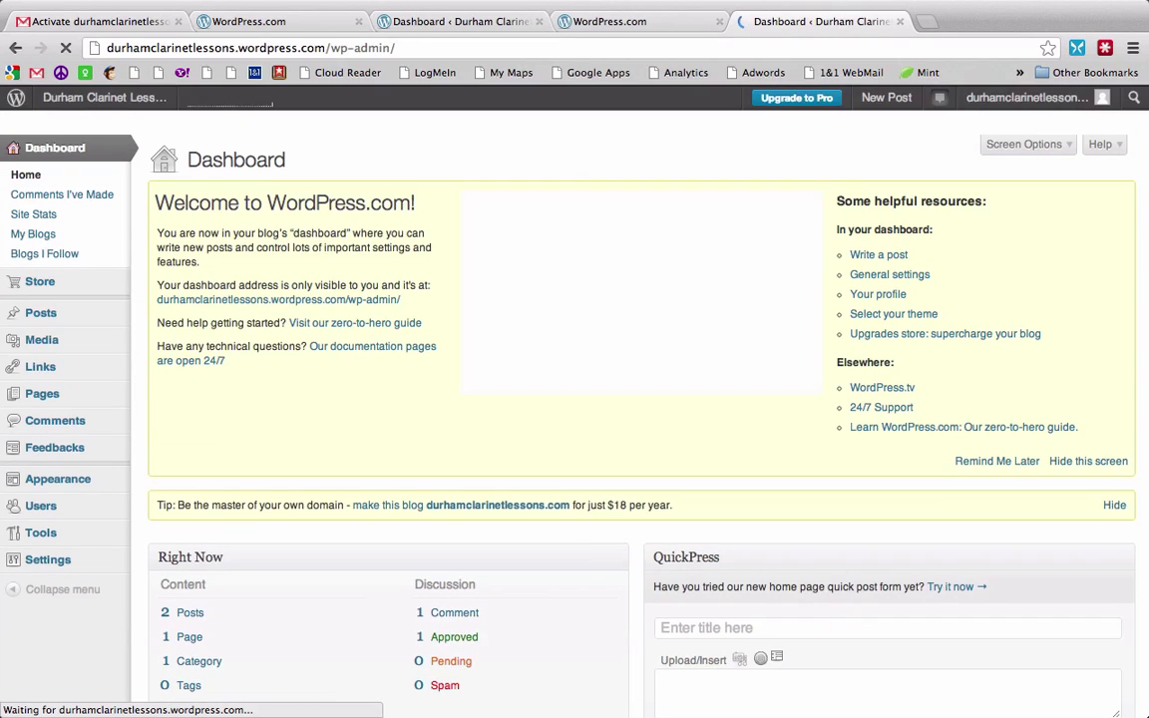
mouse_move(91, 360)
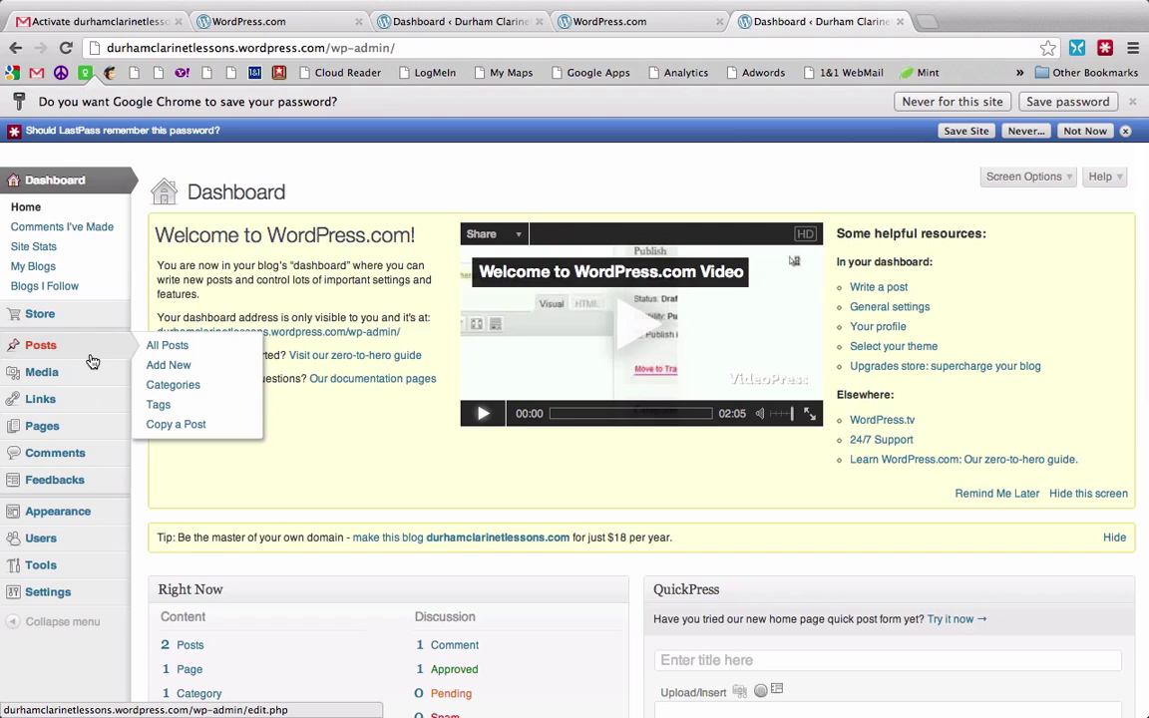